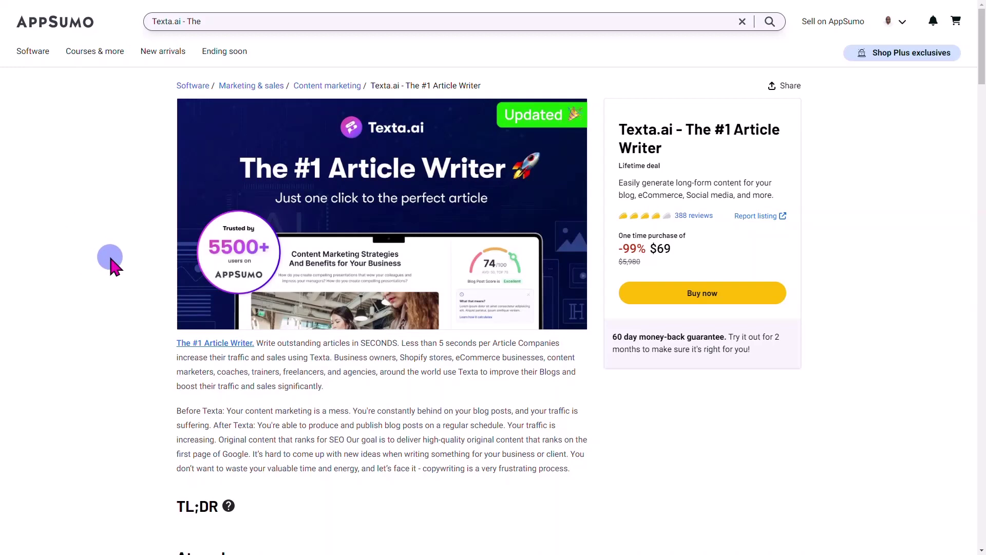
# Read through the Texta.ai deal's description, At-a-glance details and Overview section, covering its content templates and supported languages
pyautogui.scroll(-5, 110, 262)
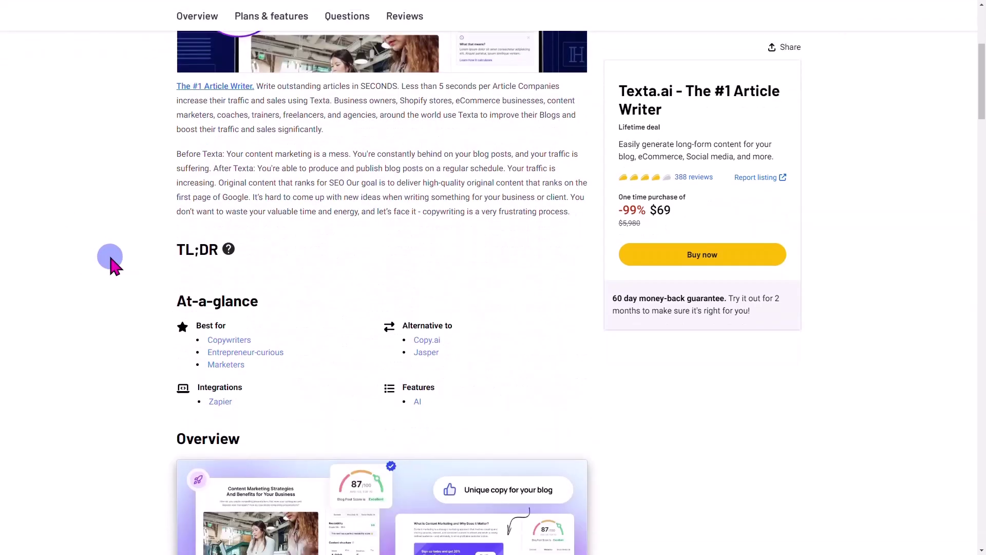
pyautogui.scroll(-3, 111, 262)
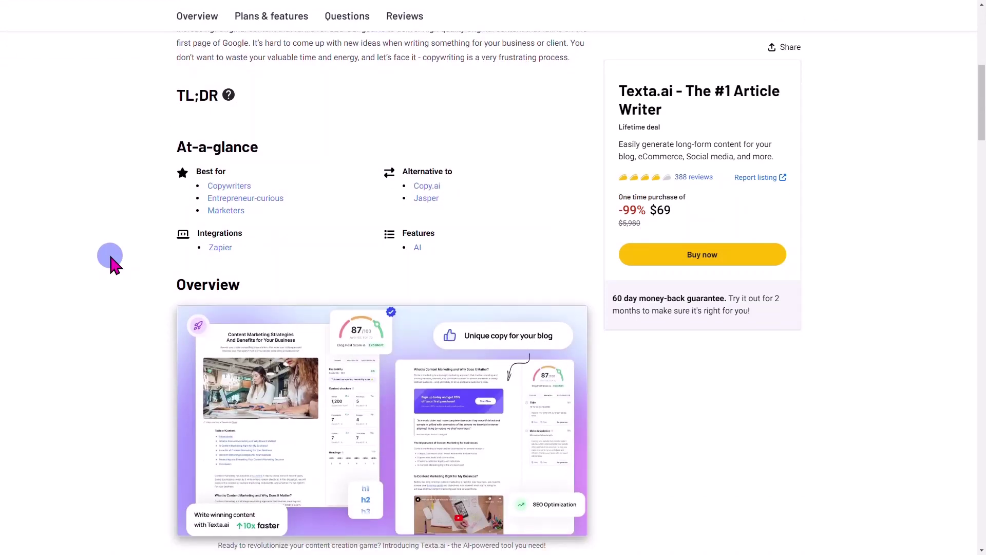
pyautogui.scroll(-3, 110, 262)
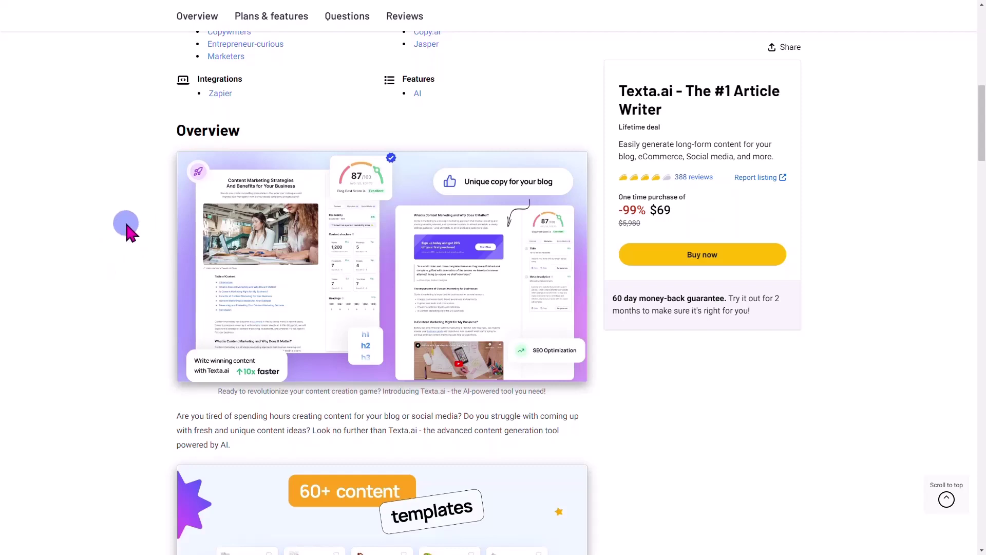
pyautogui.scroll(-8, 124, 228)
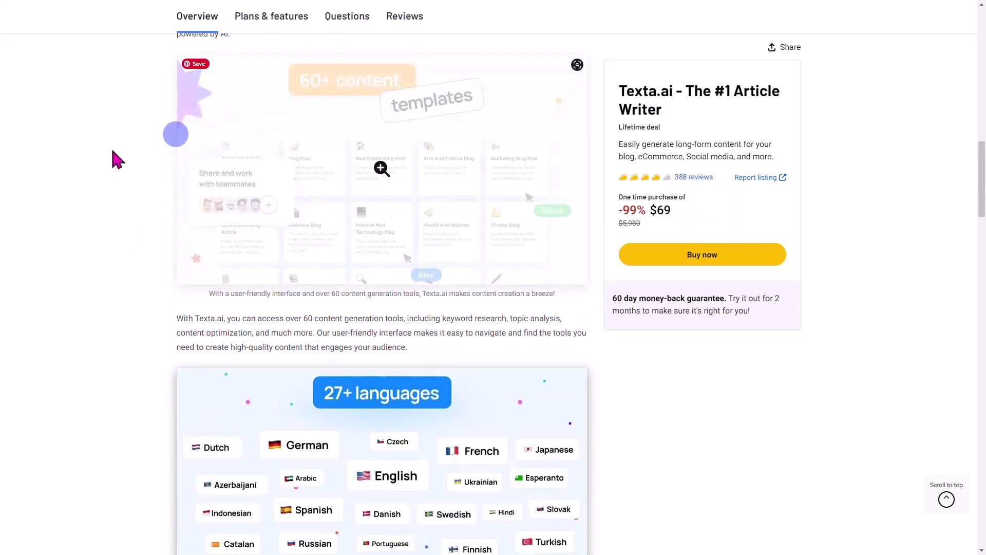
pyautogui.scroll(-3, 64, 226)
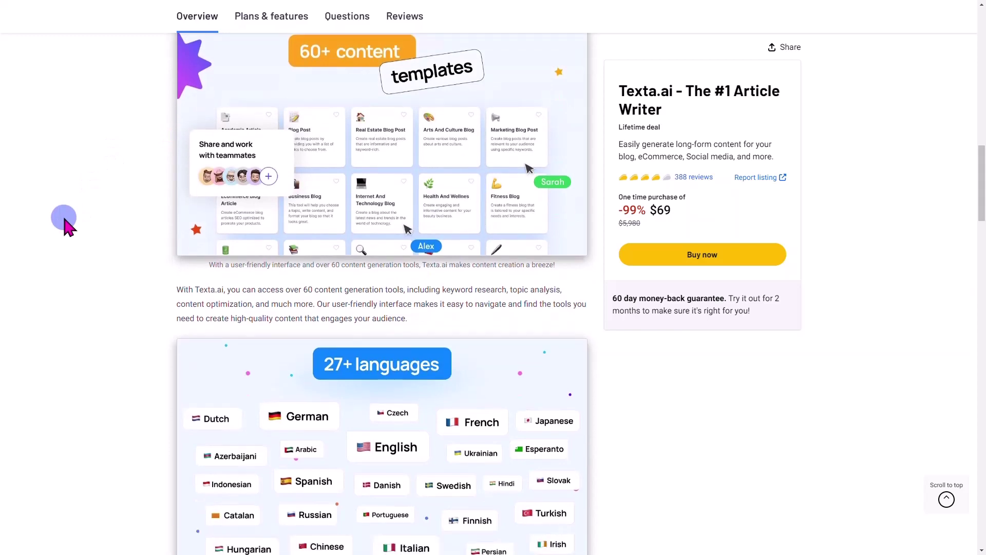
pyautogui.scroll(-2, 63, 226)
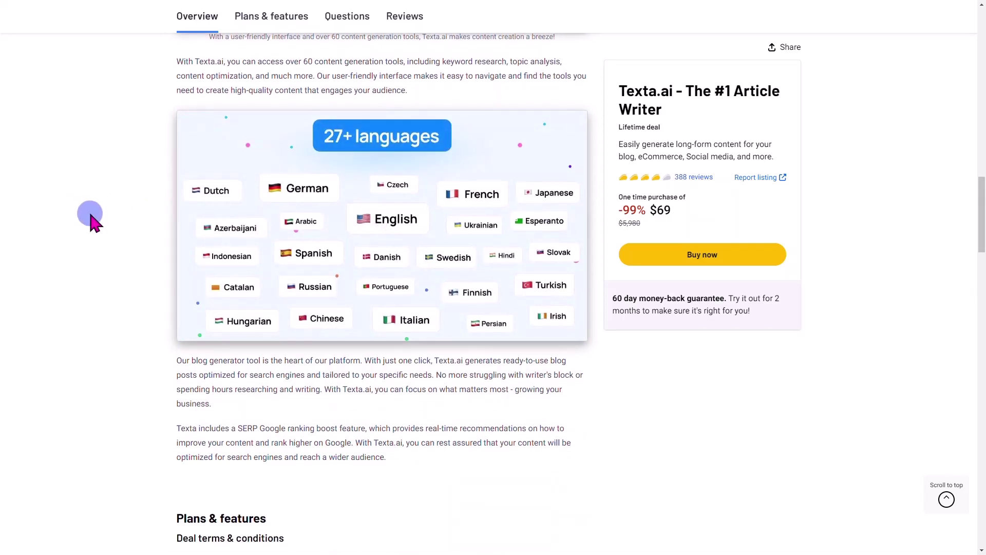
pyautogui.scroll(15, 90, 218)
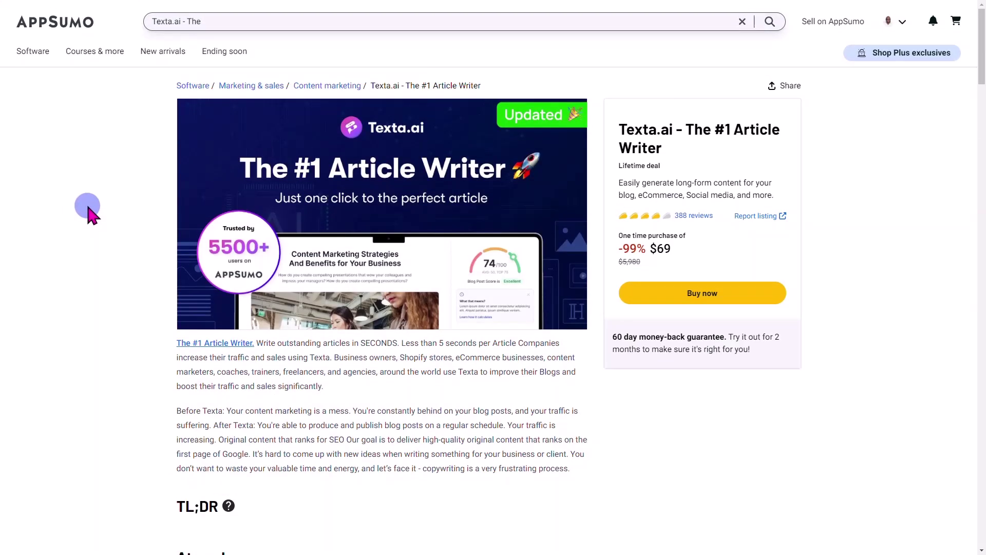
# Examine the Texta.ai deal terms and conditions and the list of features included in Plan 1
pyautogui.scroll(-9, 87, 208)
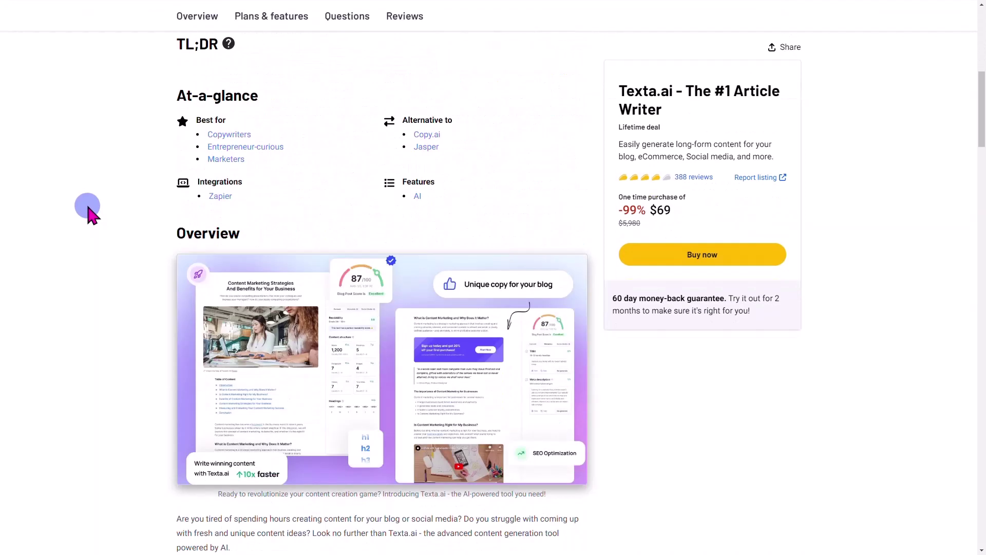
pyautogui.scroll(-10, 89, 211)
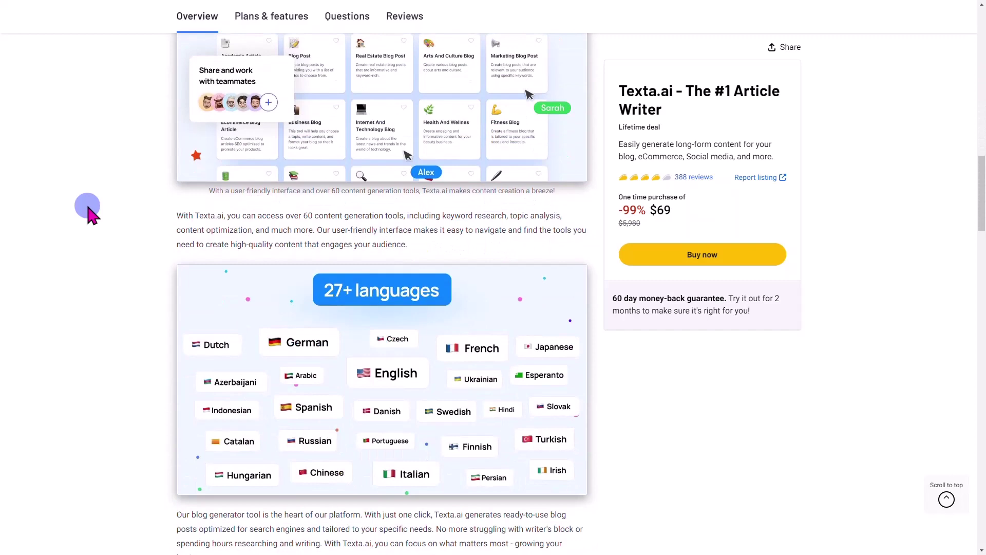
pyautogui.scroll(-5, 88, 211)
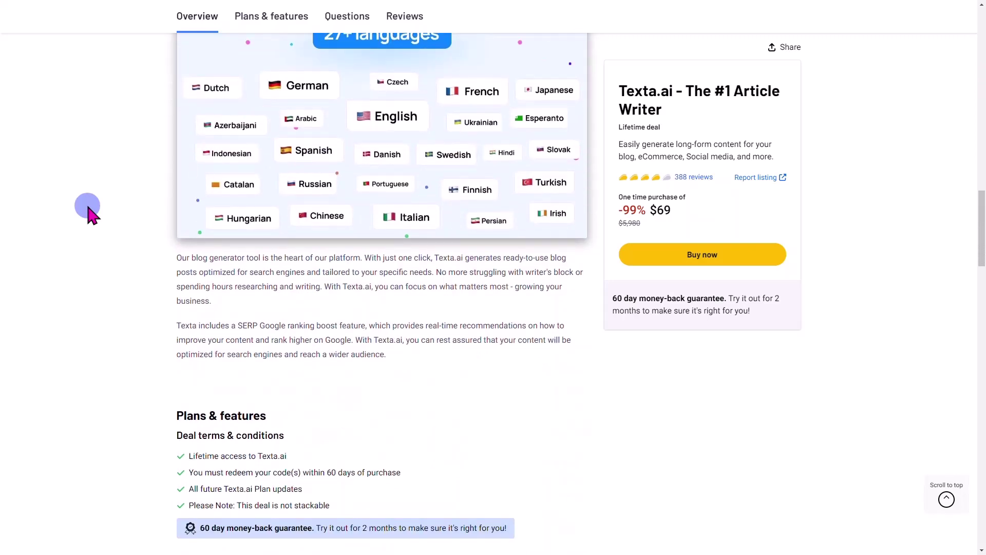
pyautogui.scroll(-6, 87, 208)
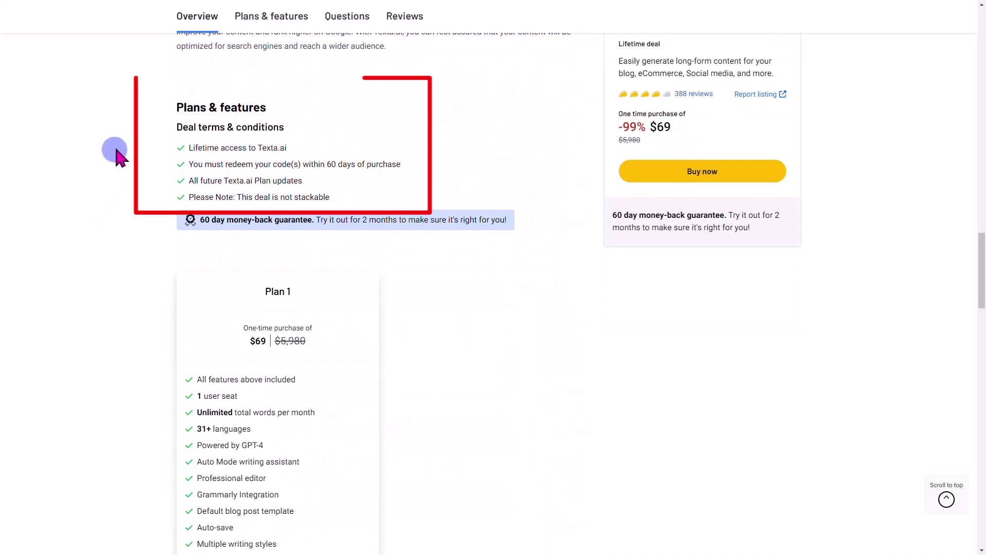
pyautogui.scroll(-3, 108, 227)
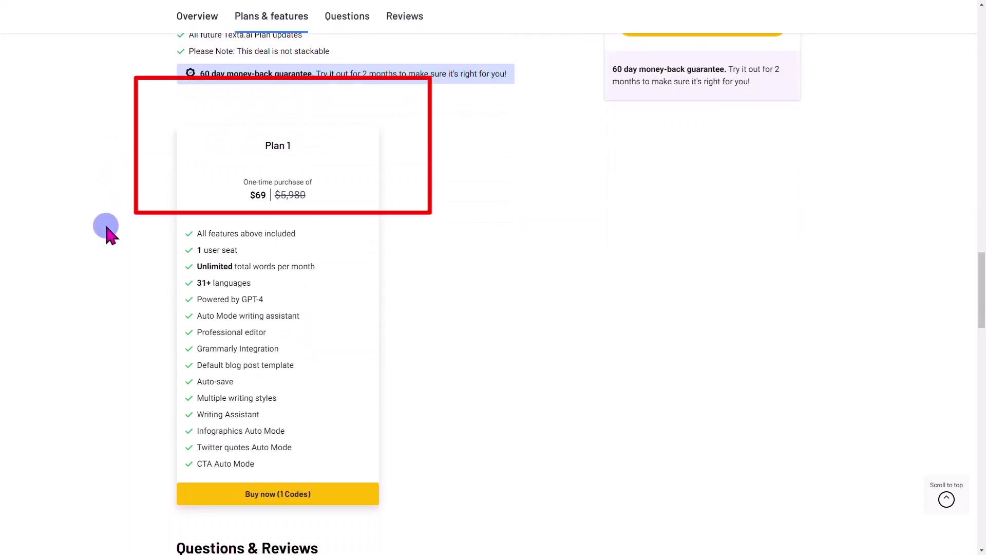
pyautogui.scroll(5, 101, 220)
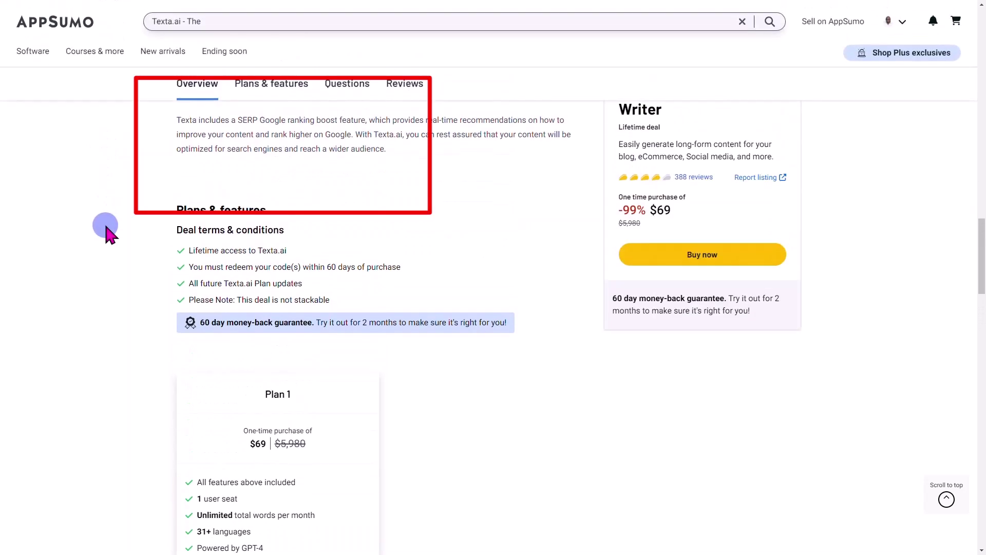
pyautogui.scroll(-3, 101, 221)
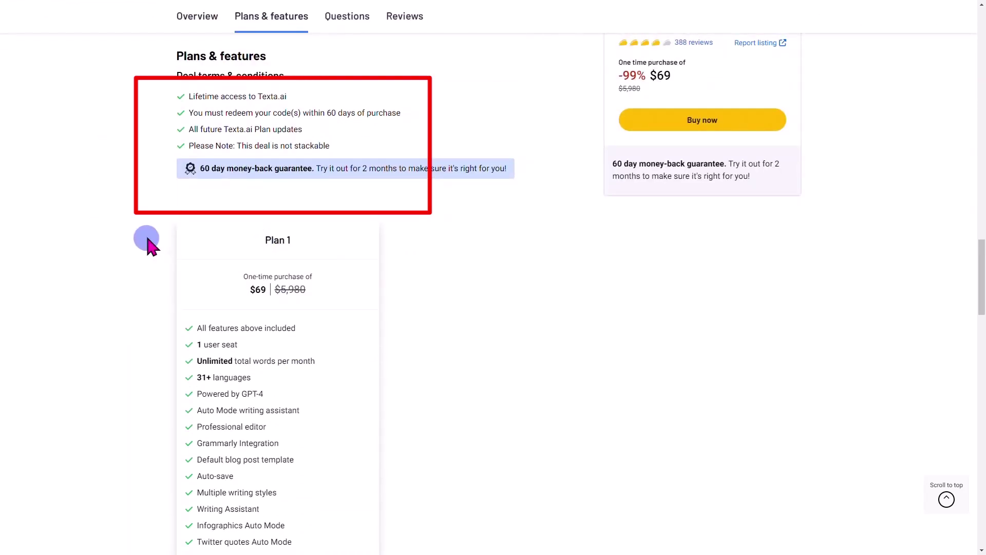
pyautogui.scroll(1, 145, 242)
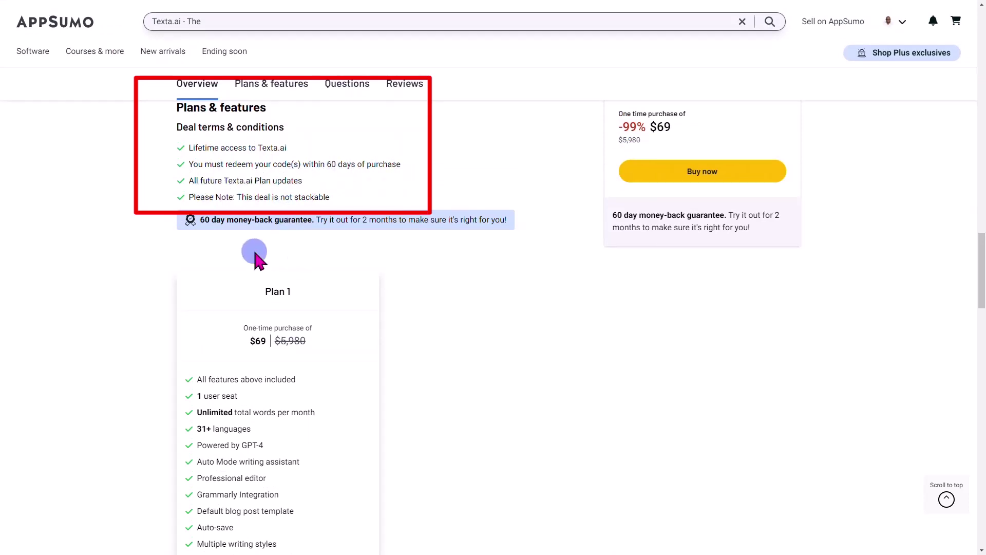
pyautogui.scroll(-4, 141, 315)
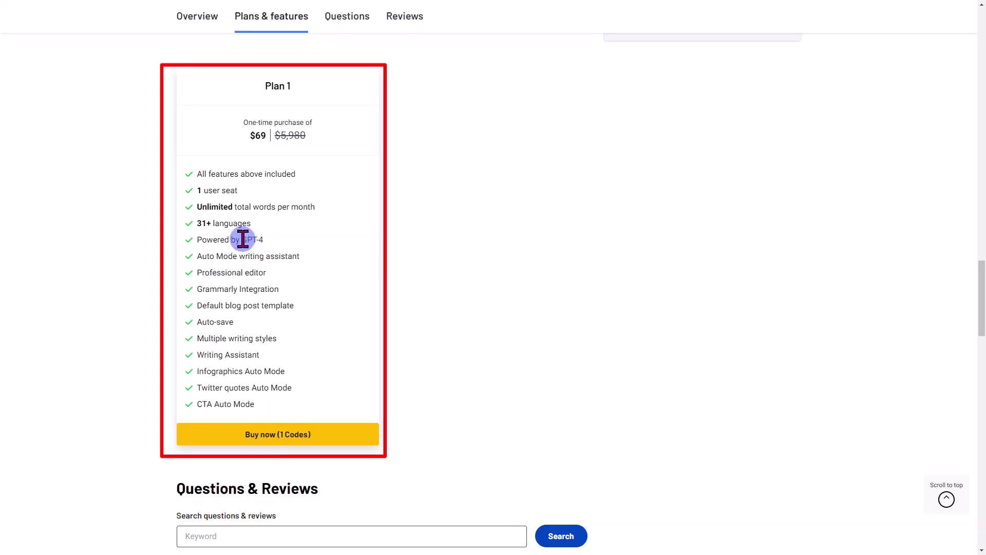
# Highlight the word "GPT-4" in the Plan 1 feature list to check the AI model behind the tool, then clear the selection
pyautogui.moveTo(243, 239); pyautogui.dragTo(268, 239)
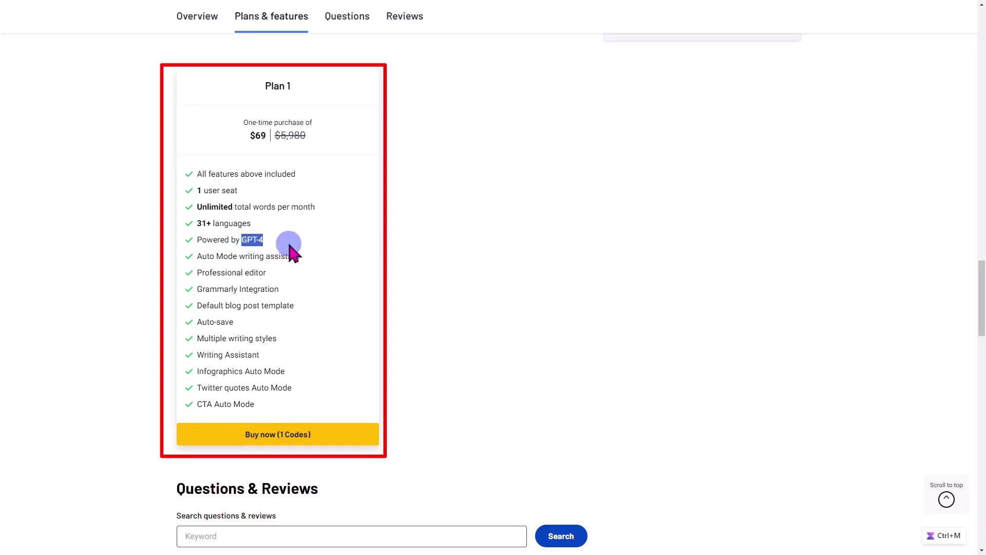
pyautogui.click(289, 250)
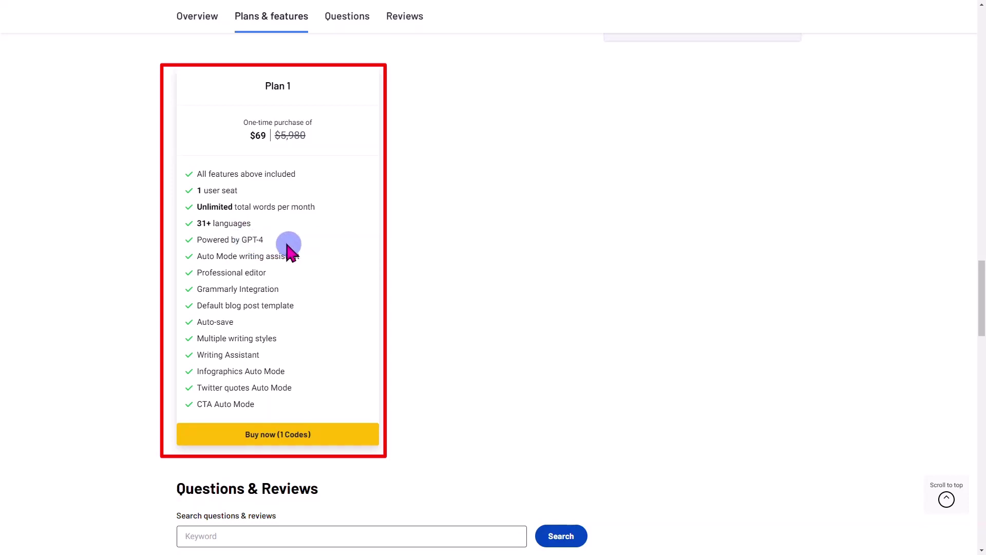
pyautogui.moveTo(243, 239); pyautogui.dragTo(282, 238)
pyautogui.click(298, 248)
pyautogui.moveTo(242, 240); pyautogui.dragTo(281, 243)
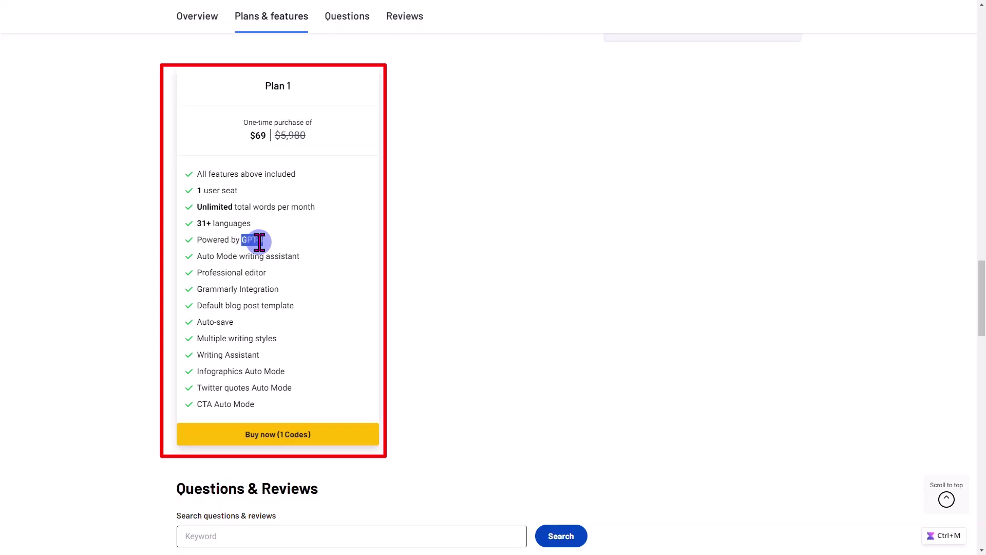
pyautogui.click(271, 244)
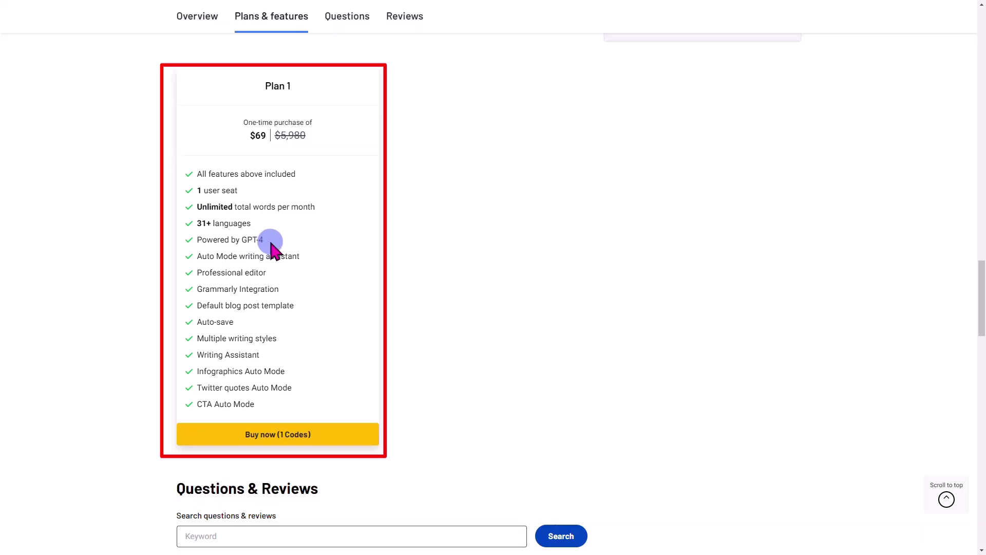
pyautogui.moveTo(273, 246); pyautogui.dragTo(245, 245)
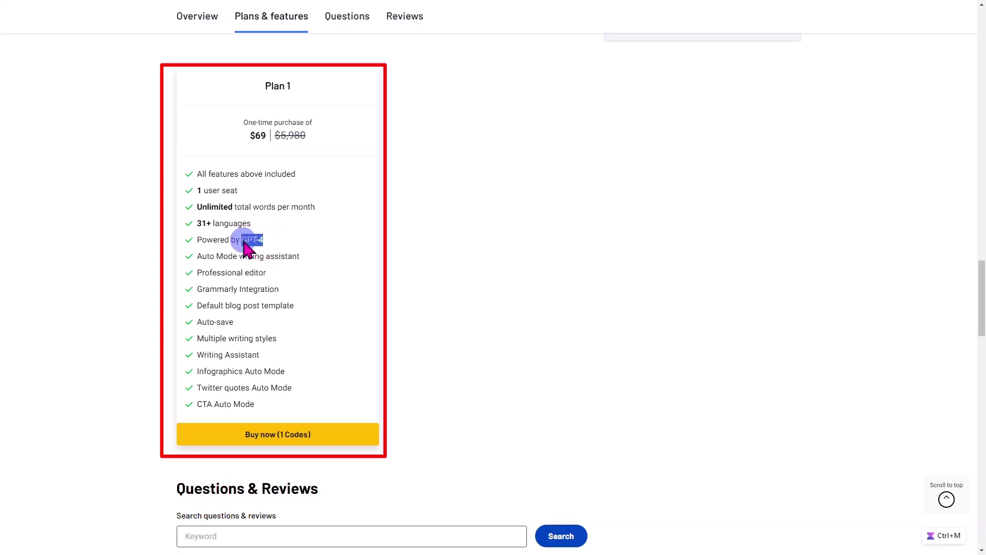
pyautogui.click(295, 251)
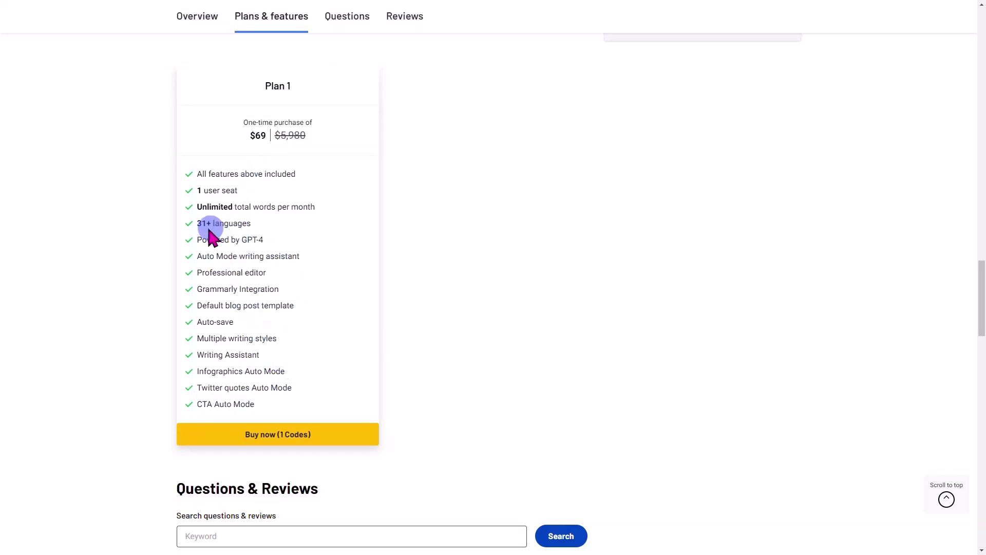
# Check the deal's one-time purchase price against the Plan 1 features and money-back guarantee
pyautogui.scroll(-3, 202, 354)
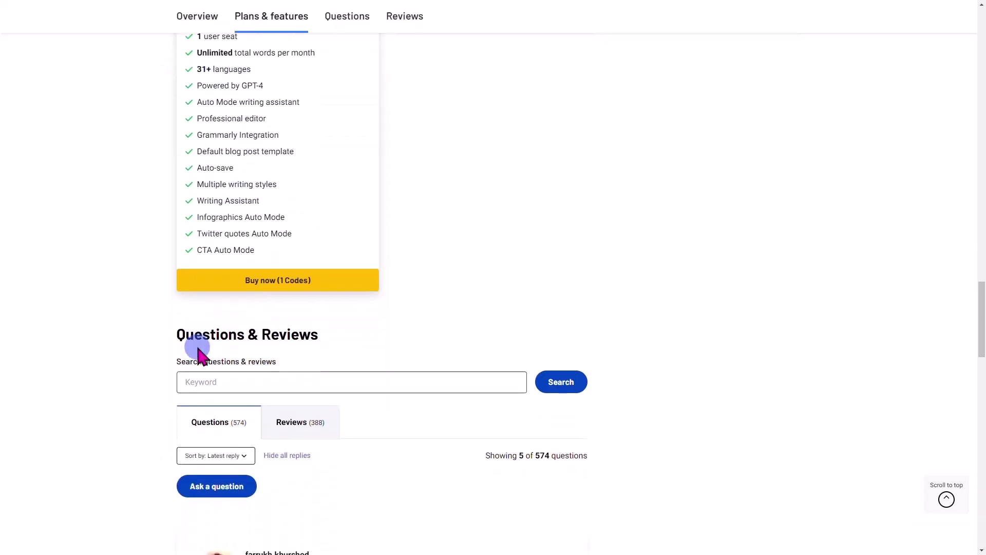
pyautogui.scroll(10, 200, 350)
pyautogui.scroll(10, 198, 355)
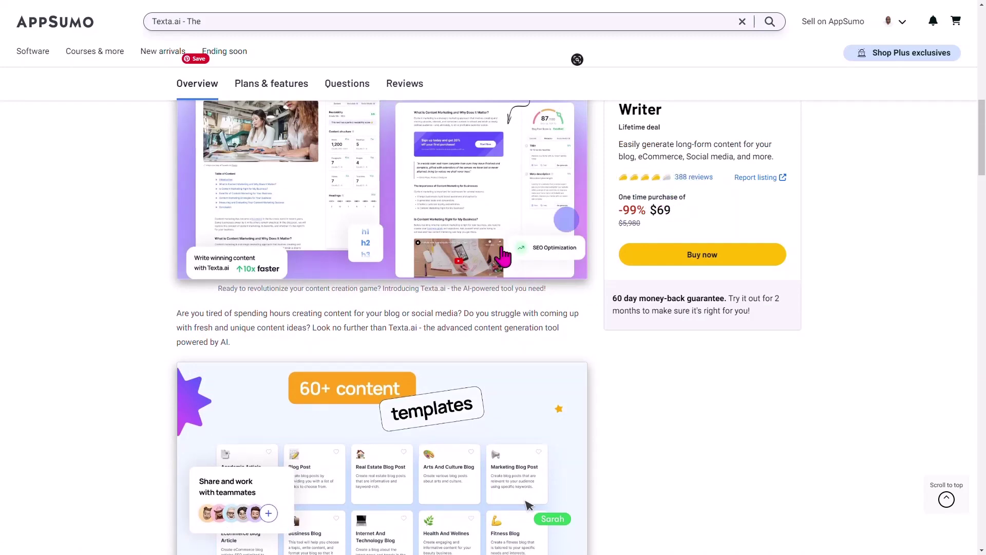
pyautogui.scroll(10, 657, 400)
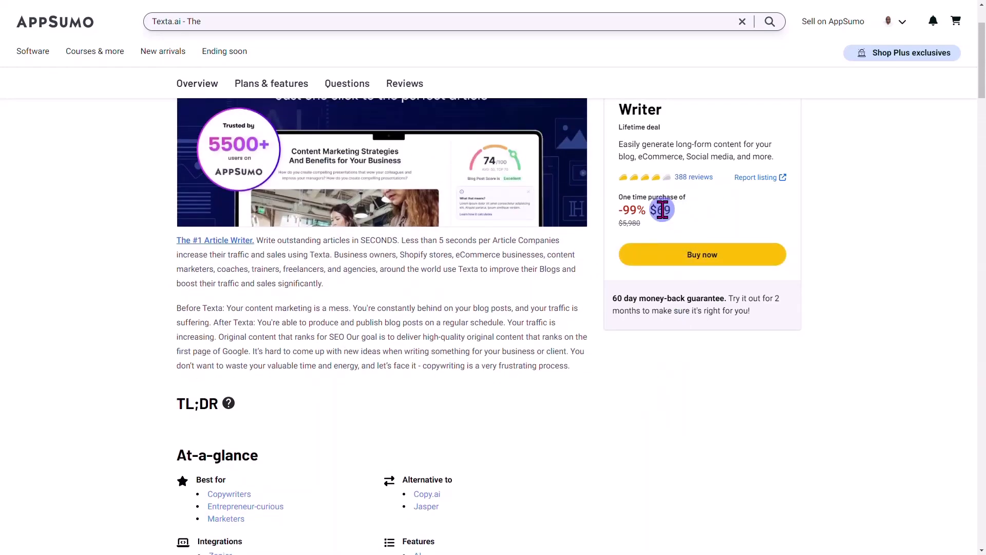
pyautogui.scroll(2, 557, 427)
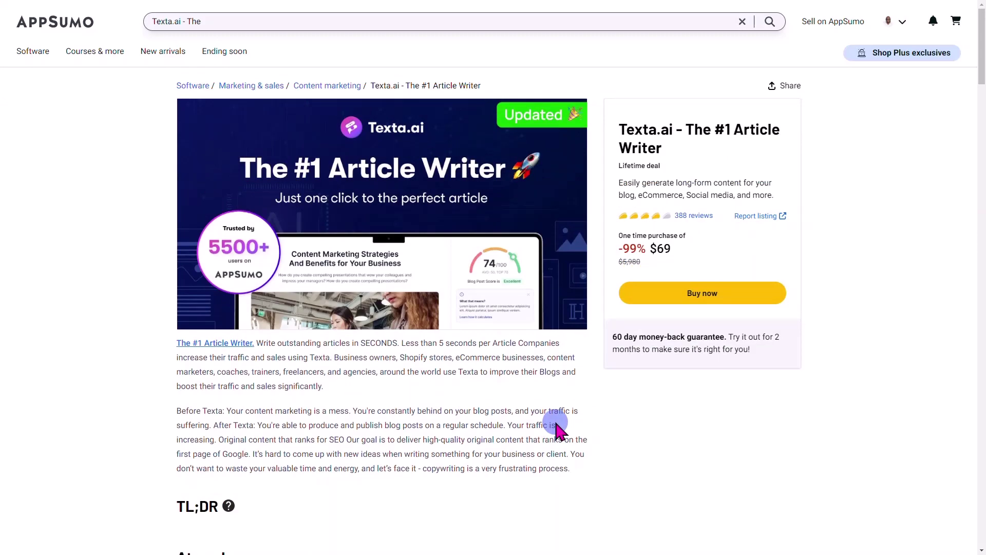
pyautogui.scroll(-20, 556, 427)
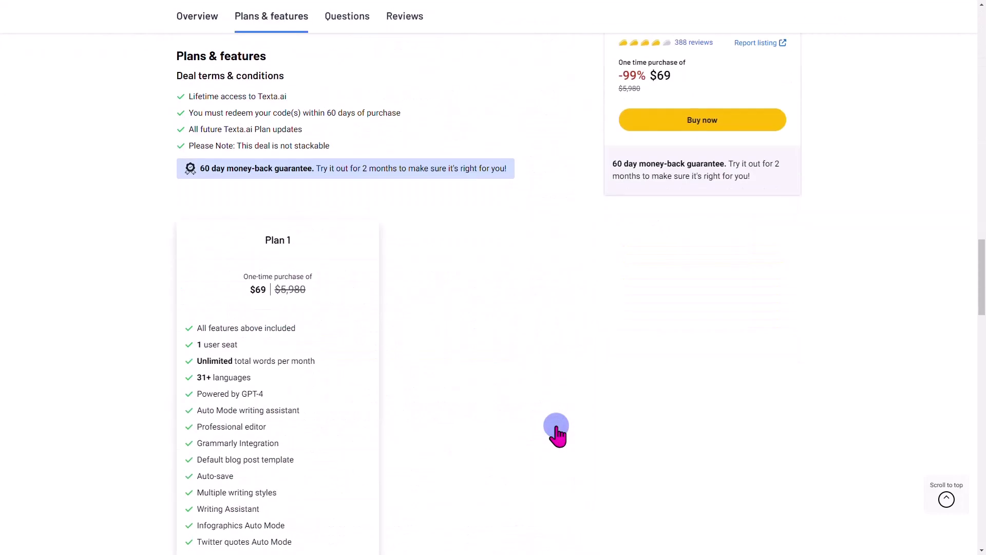
pyautogui.scroll(-5, 560, 431)
pyautogui.scroll(3, 557, 430)
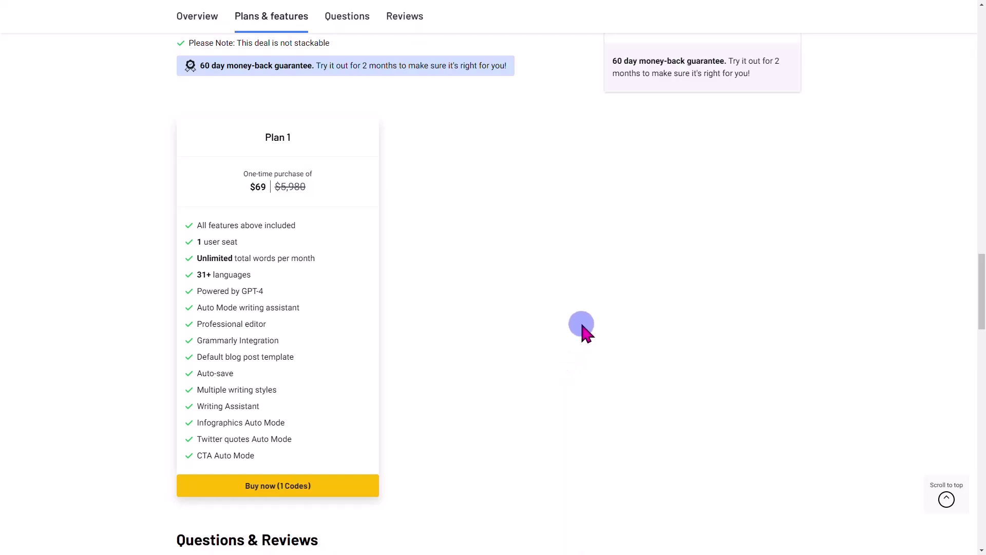
pyautogui.scroll(15, 586, 332)
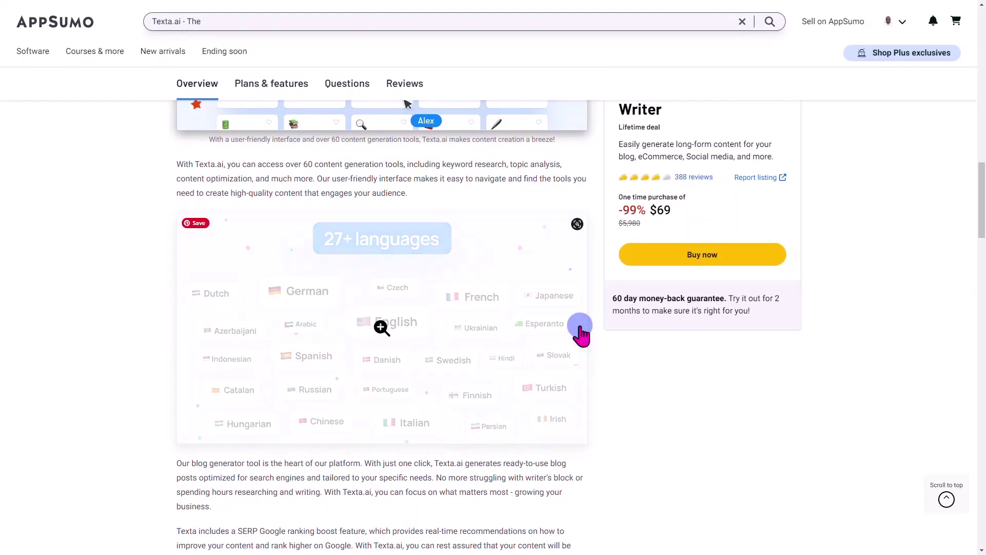
pyautogui.scroll(10, 580, 334)
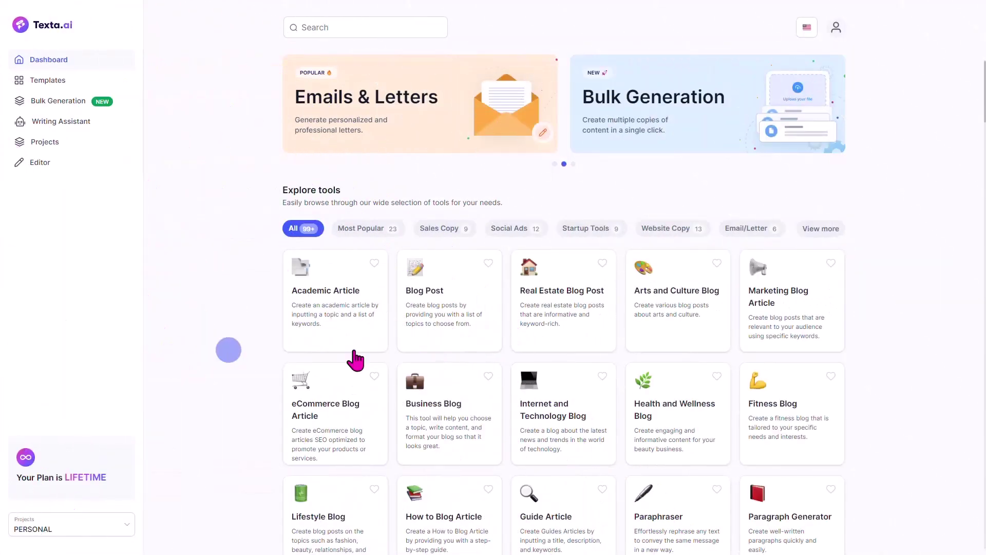
# In the Texta.ai dashboard, mark the Business Blog tool as a favorite and browse the rest of the Explore tools collection
pyautogui.click(488, 375)
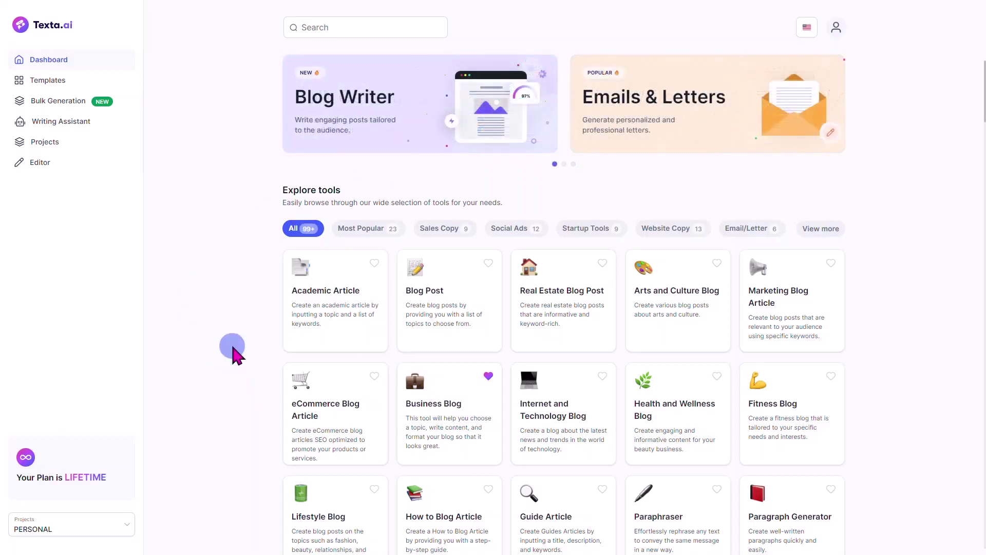
pyautogui.scroll(-3, 282, 360)
pyautogui.scroll(-19, 282, 359)
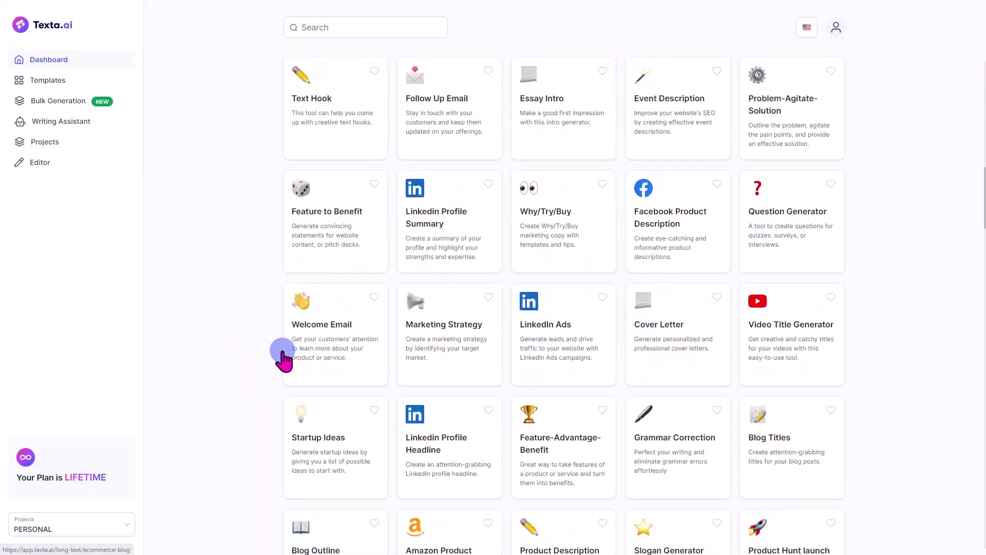
pyautogui.scroll(-20, 454, 205)
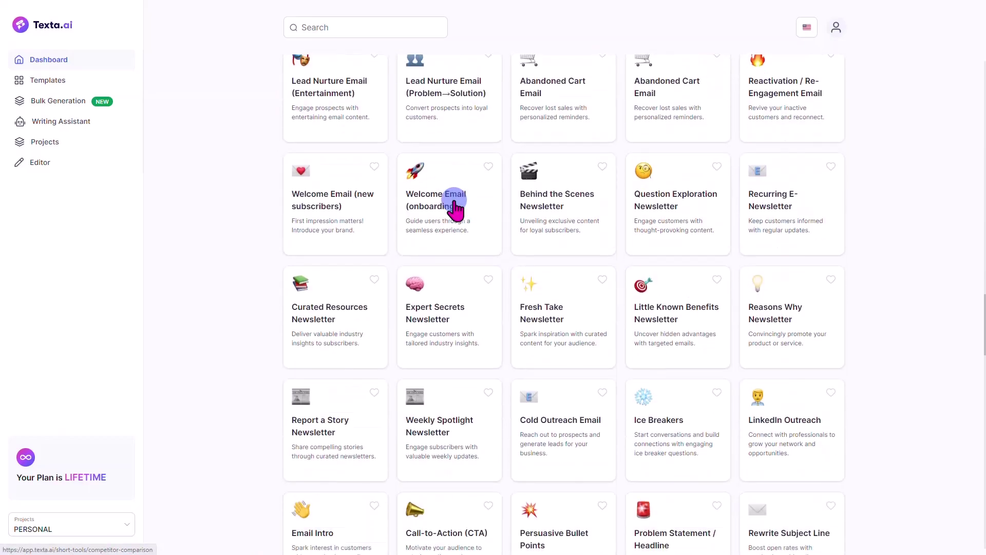
pyautogui.scroll(-18, 457, 208)
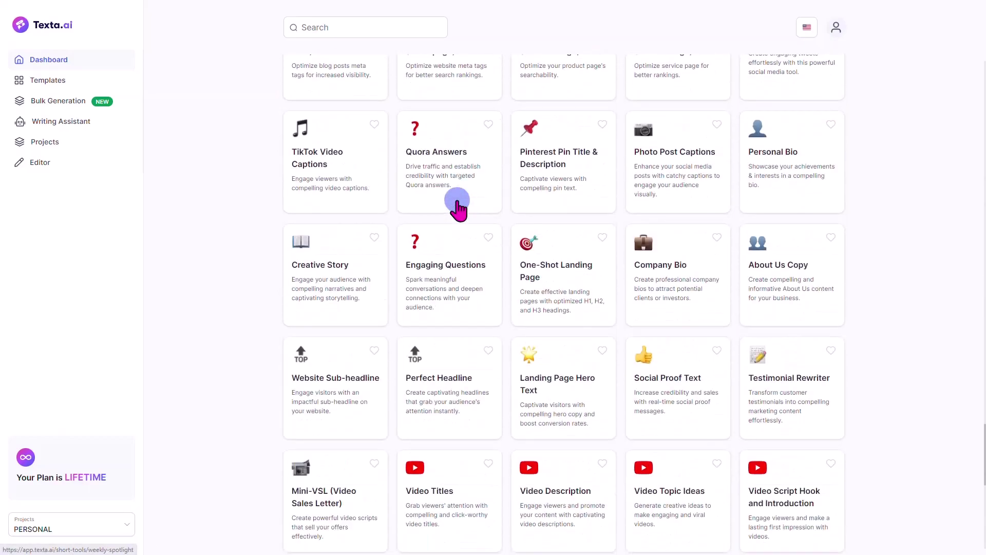
pyautogui.scroll(20, 457, 208)
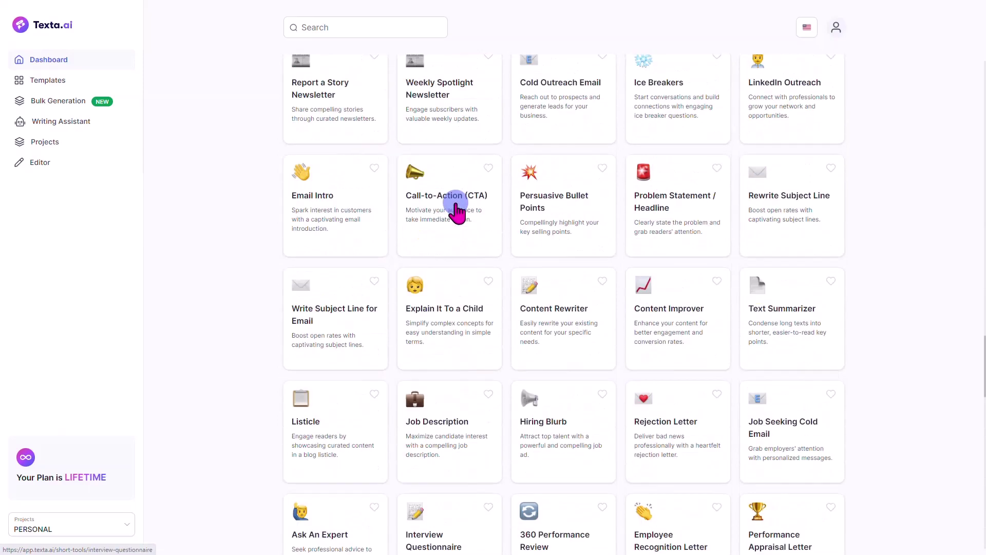
# Browse the Sales Copy and Social Ads tool categories and mark the Ad Copy tool as a favorite
pyautogui.scroll(10, 456, 208)
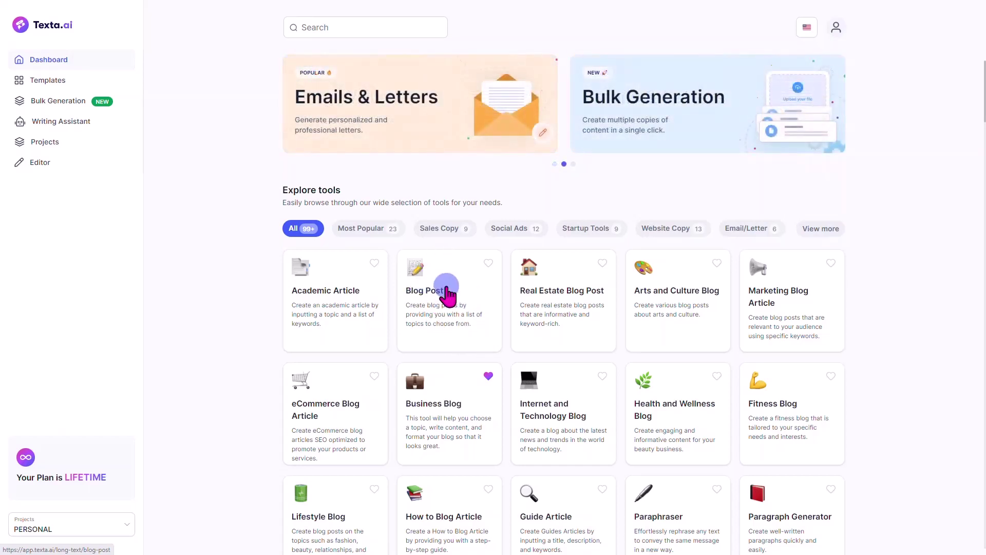
pyautogui.click(445, 228)
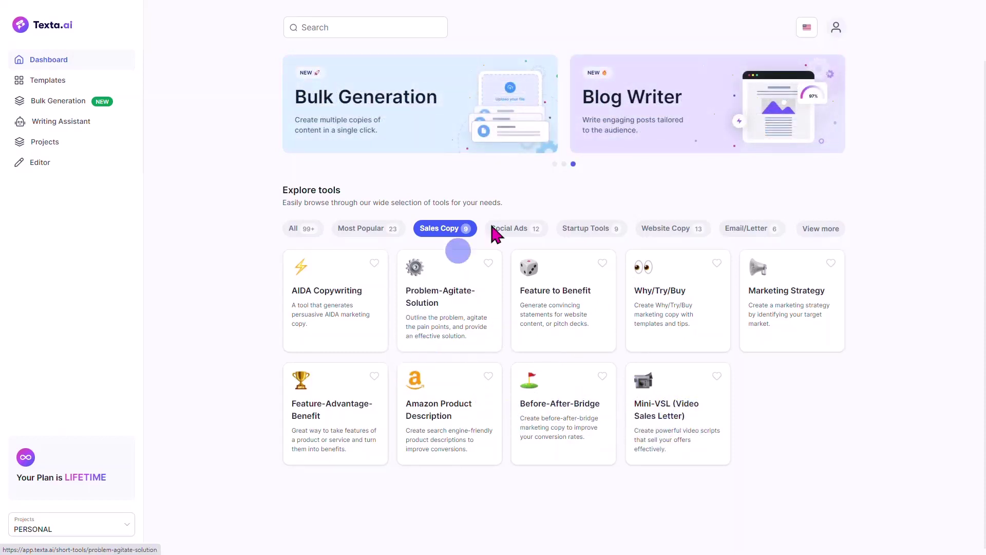
pyautogui.click(512, 232)
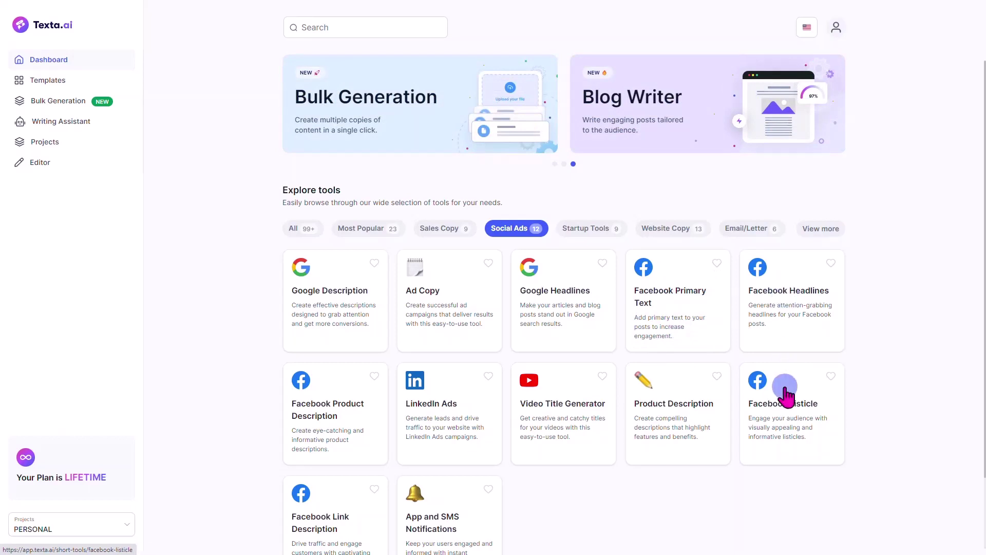
pyautogui.click(488, 263)
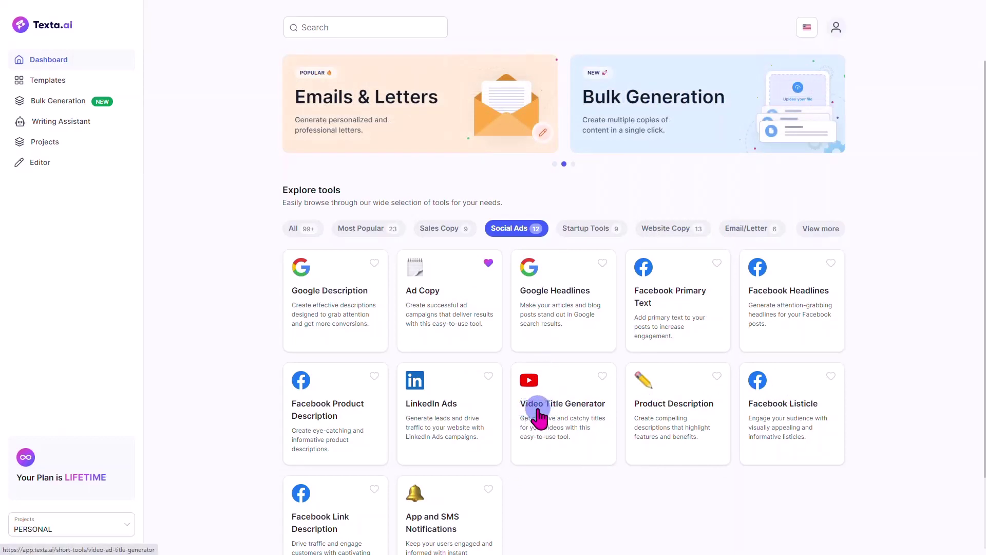
# Expand the full set of tool categories, look through the Video tools, and return to showing all tools
pyautogui.click(295, 228)
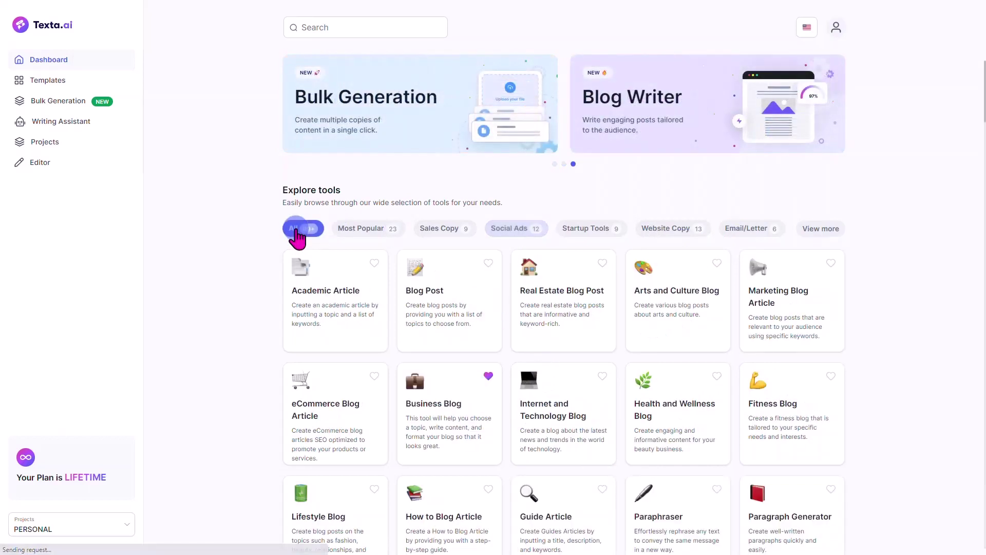
pyautogui.click(820, 229)
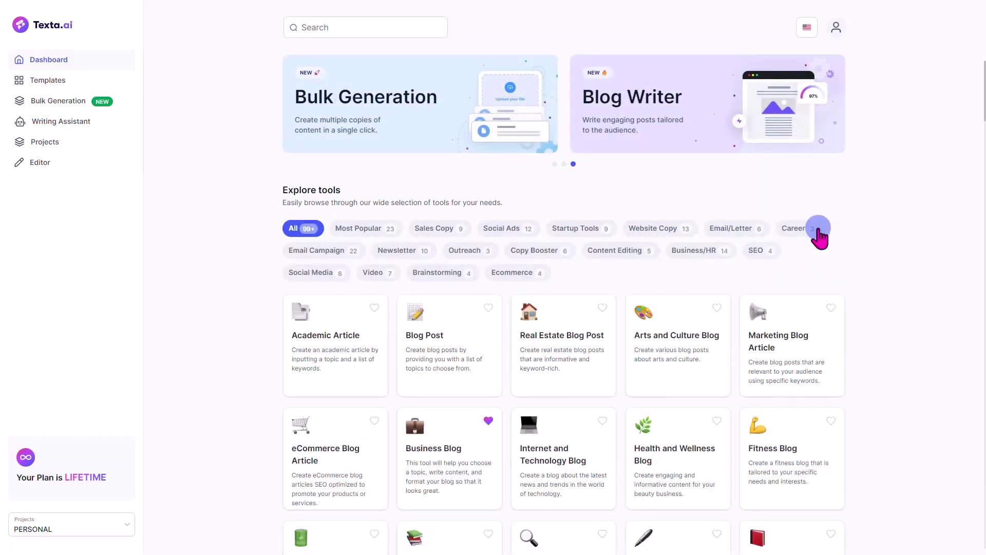
pyautogui.click(378, 273)
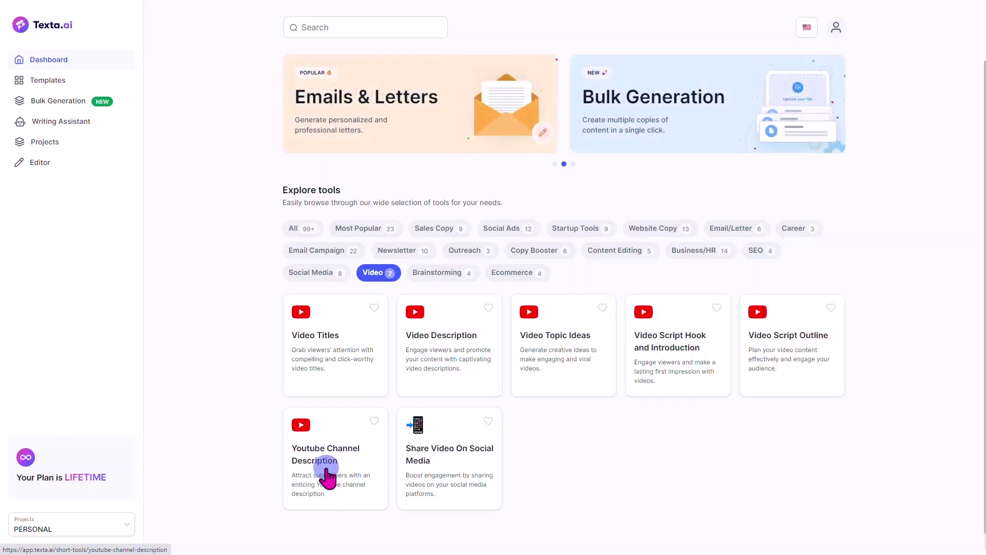
pyautogui.click(296, 229)
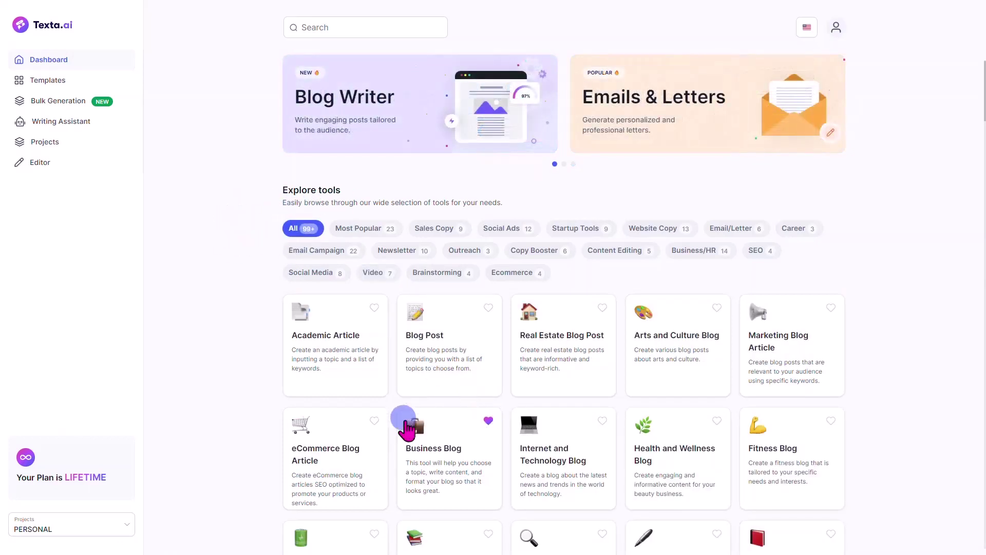
# Look at the Templates library and review which tools can be selected for Bulk Generation
pyautogui.click(51, 81)
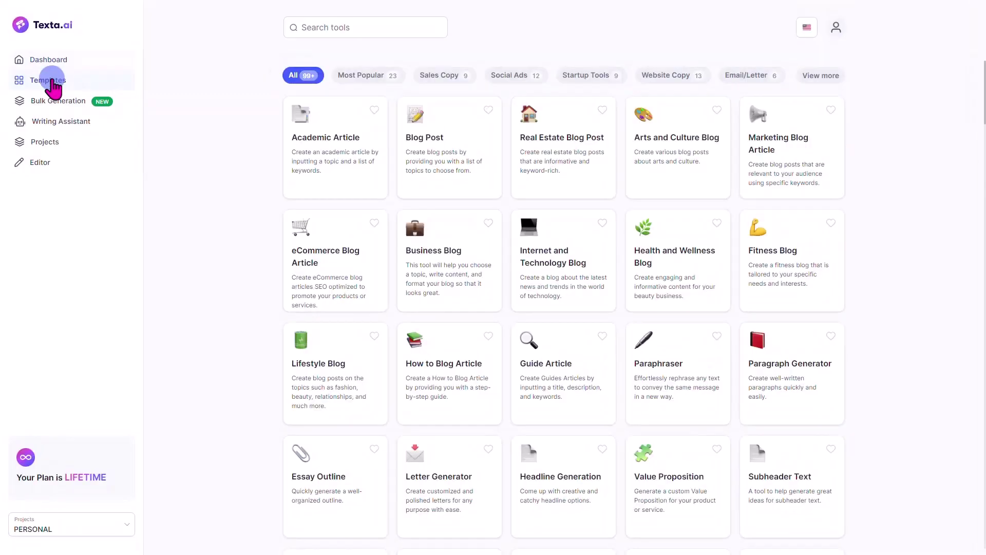
pyautogui.click(69, 103)
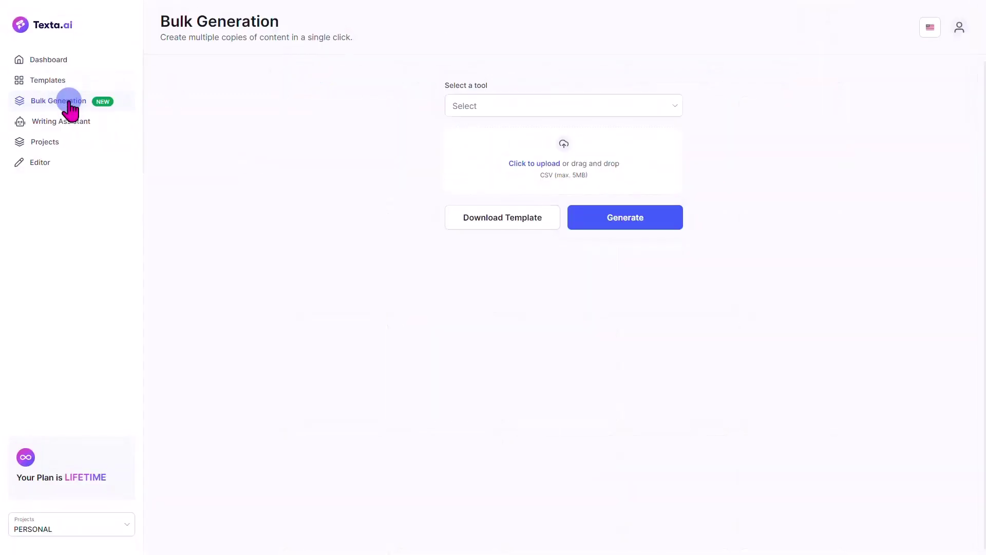
pyautogui.click(674, 102)
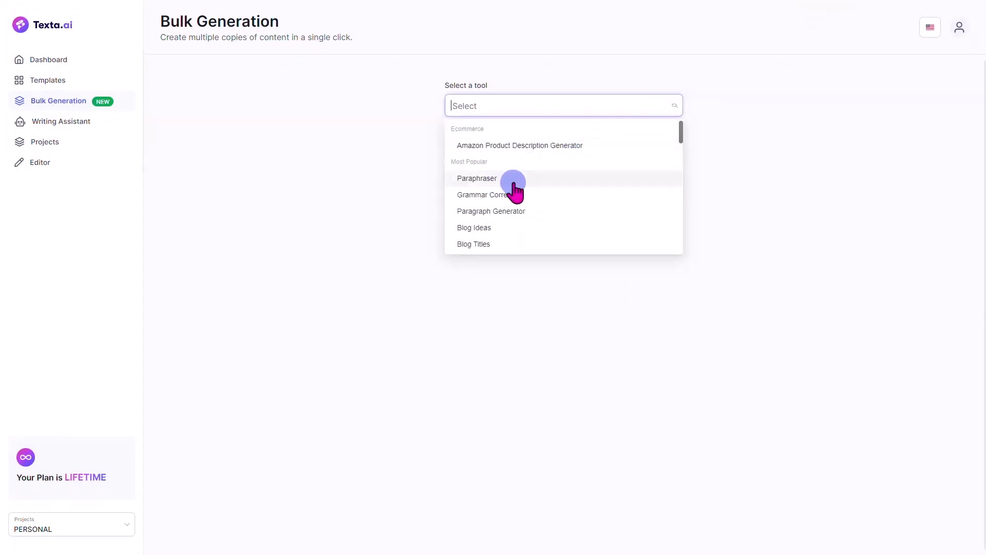
pyautogui.scroll(-10, 513, 190)
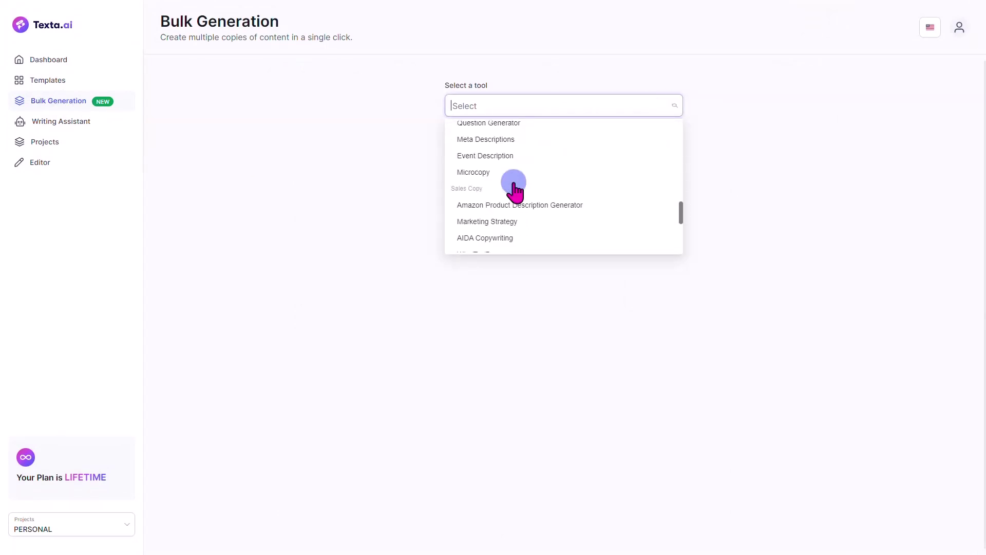
pyautogui.scroll(-5, 513, 190)
pyautogui.scroll(15, 514, 190)
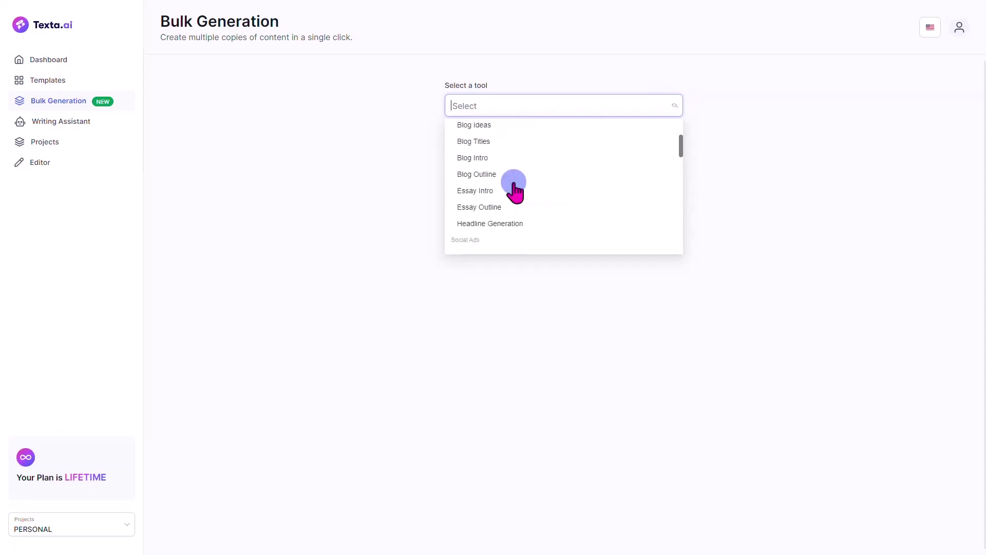
pyautogui.scroll(2, 514, 190)
pyautogui.click(393, 170)
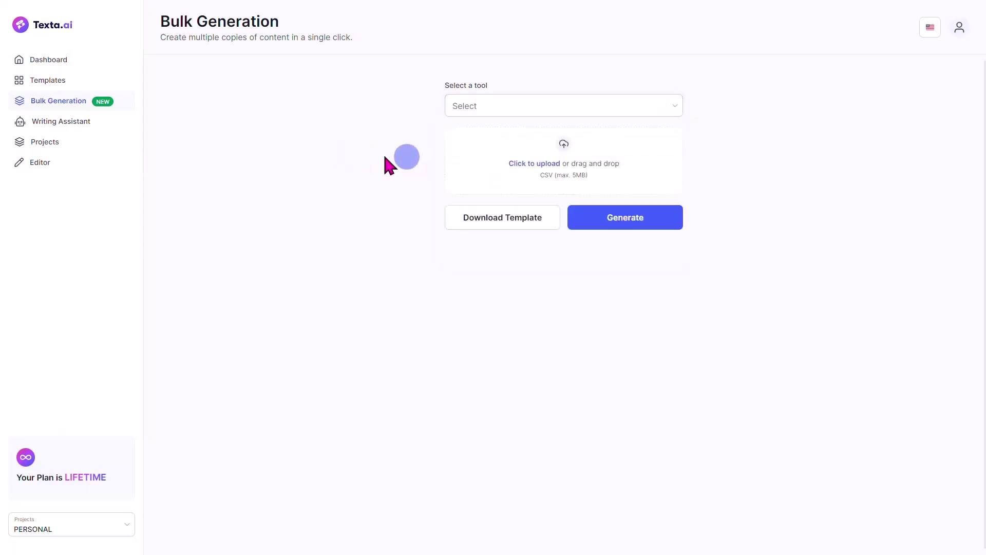
# Look over the Writing Assistant's example questions, prompt options and question field
pyautogui.click(68, 123)
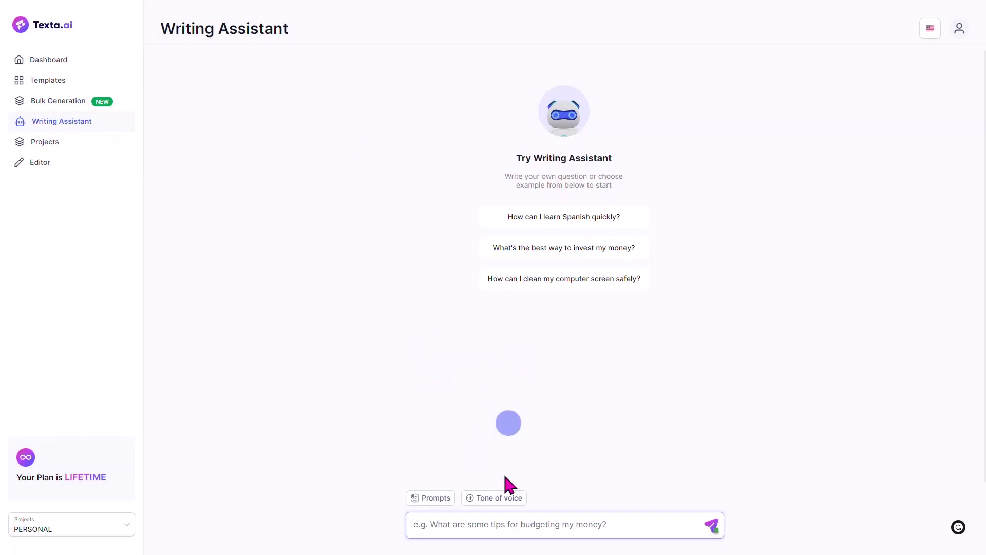
pyautogui.click(547, 529)
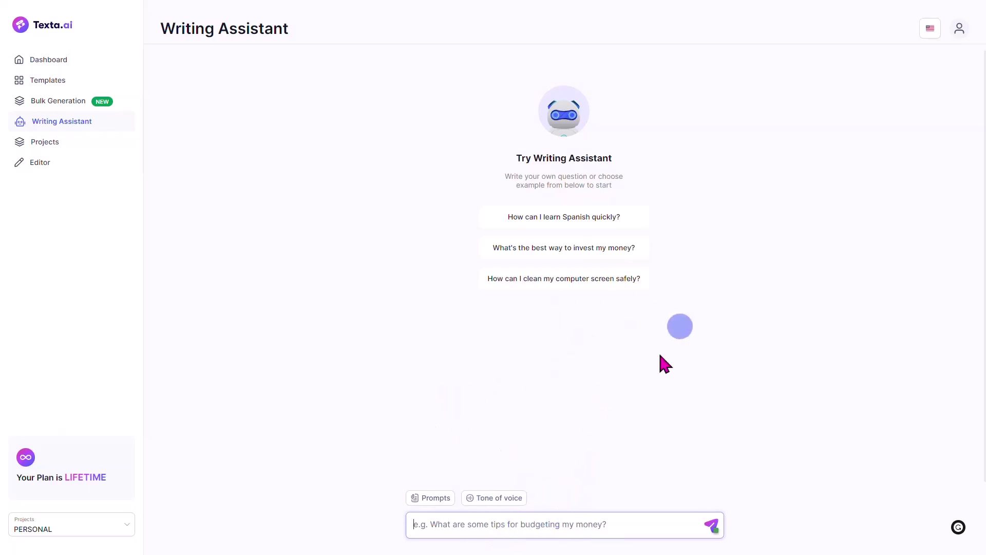
pyautogui.click(576, 534)
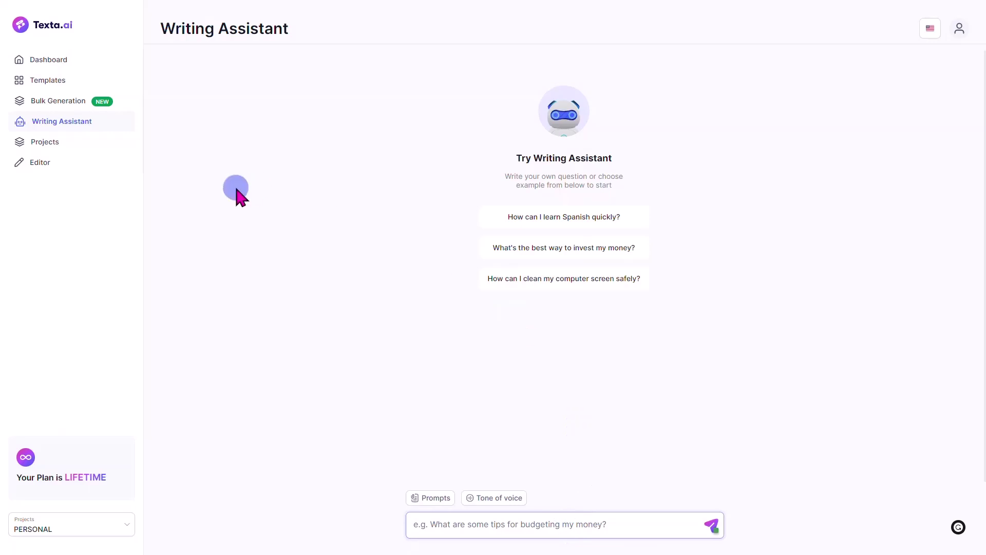
# Try to delete the Autosaved texts project, check its members and documents, and return to the project list
pyautogui.click(50, 145)
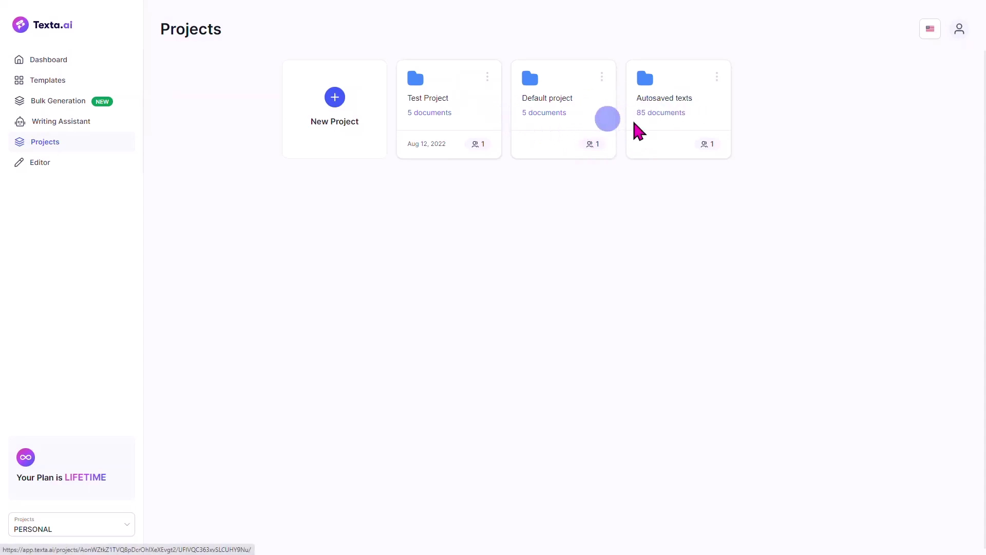
pyautogui.click(719, 77)
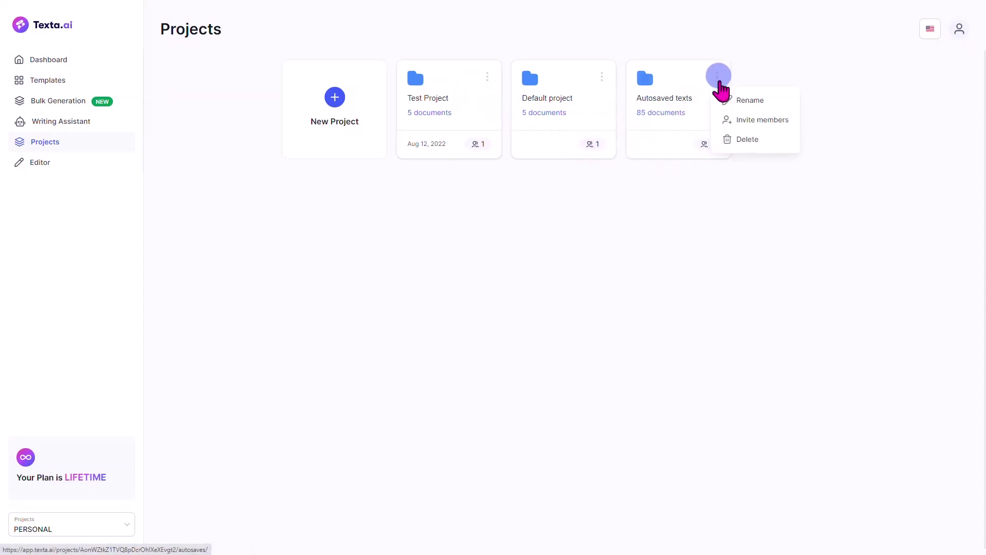
pyautogui.click(740, 140)
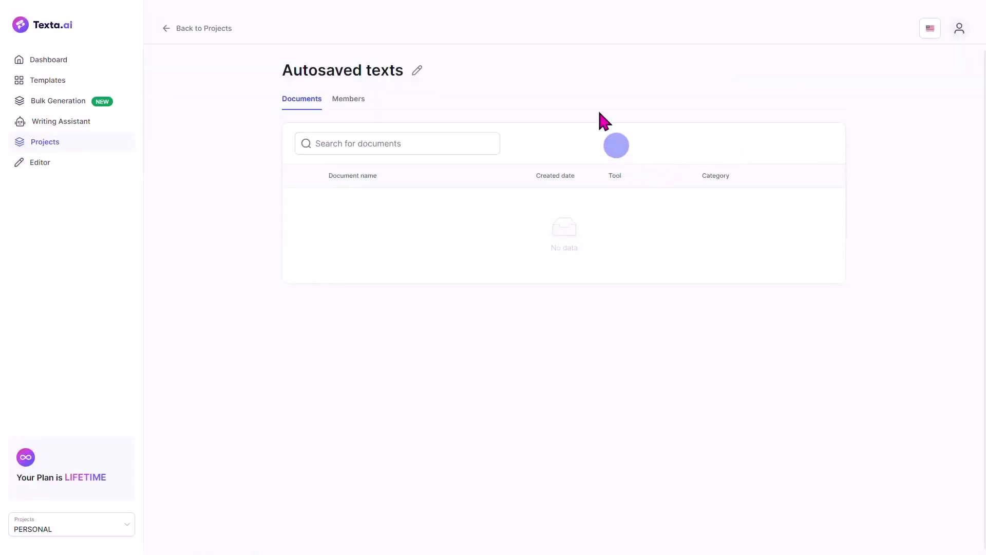
pyautogui.click(348, 99)
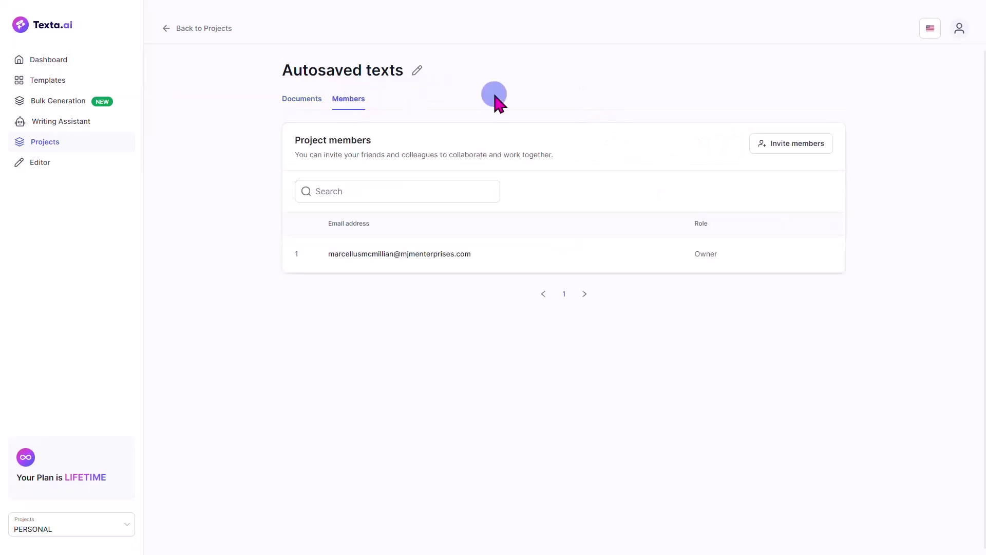
pyautogui.click(324, 105)
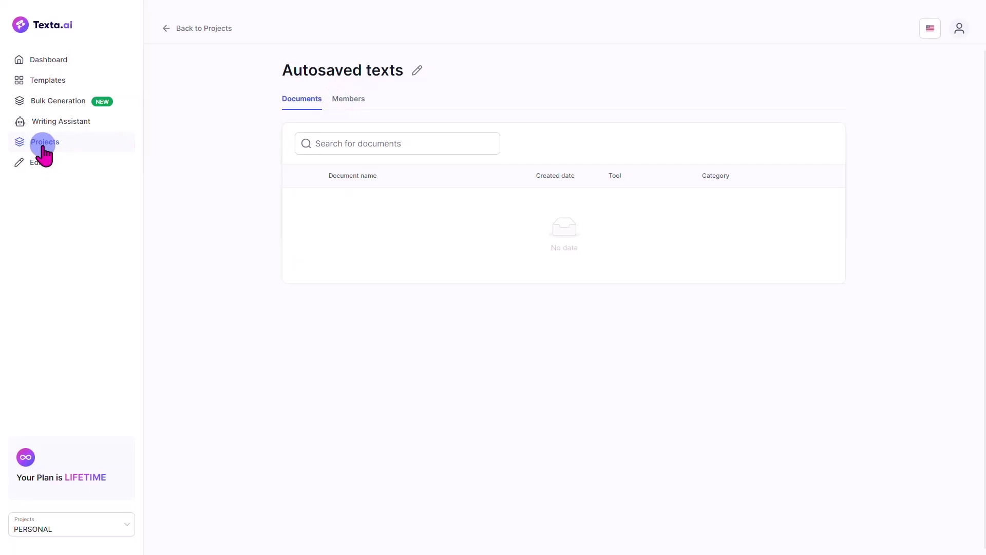
pyautogui.click(53, 62)
pyautogui.click(49, 143)
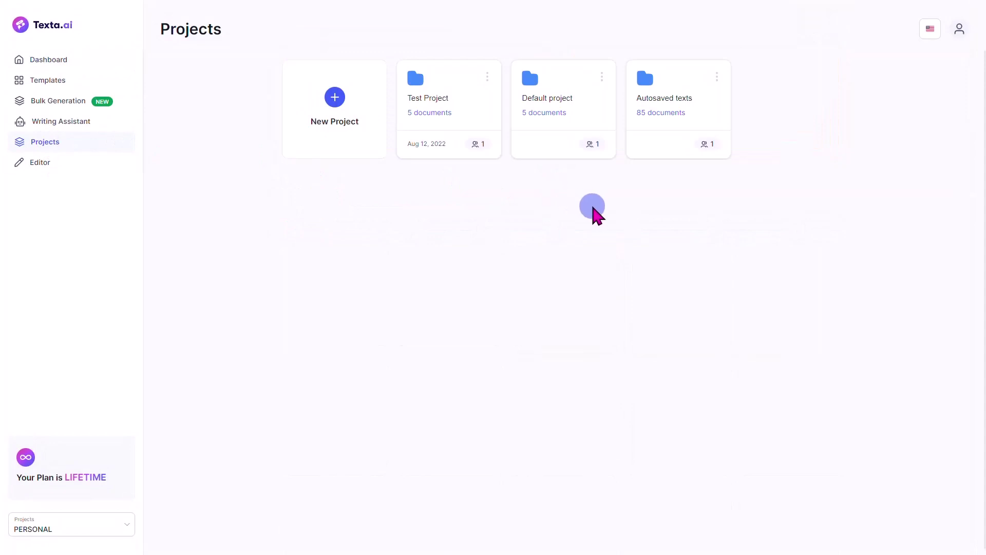
# Try to delete the Default project and reload the project list
pyautogui.click(717, 77)
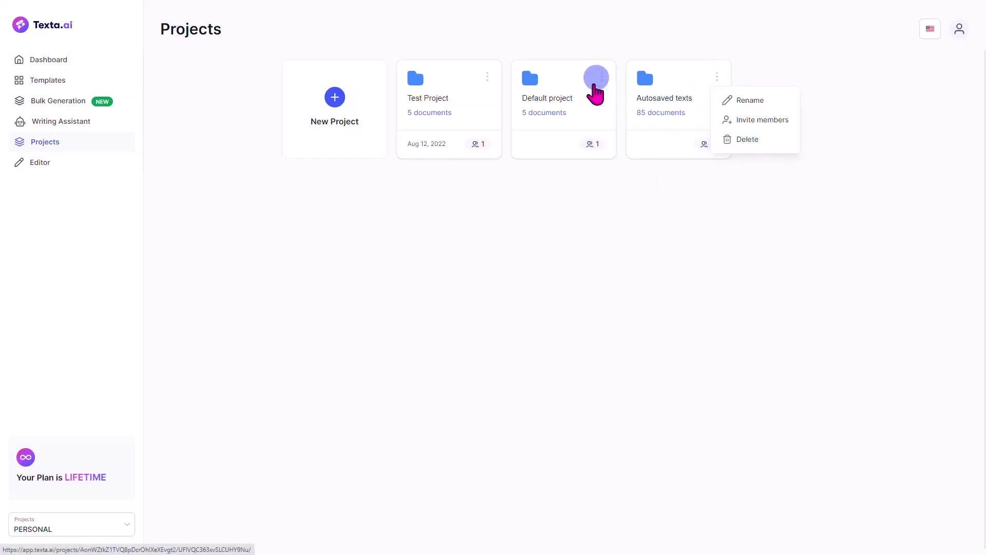
pyautogui.click(603, 78)
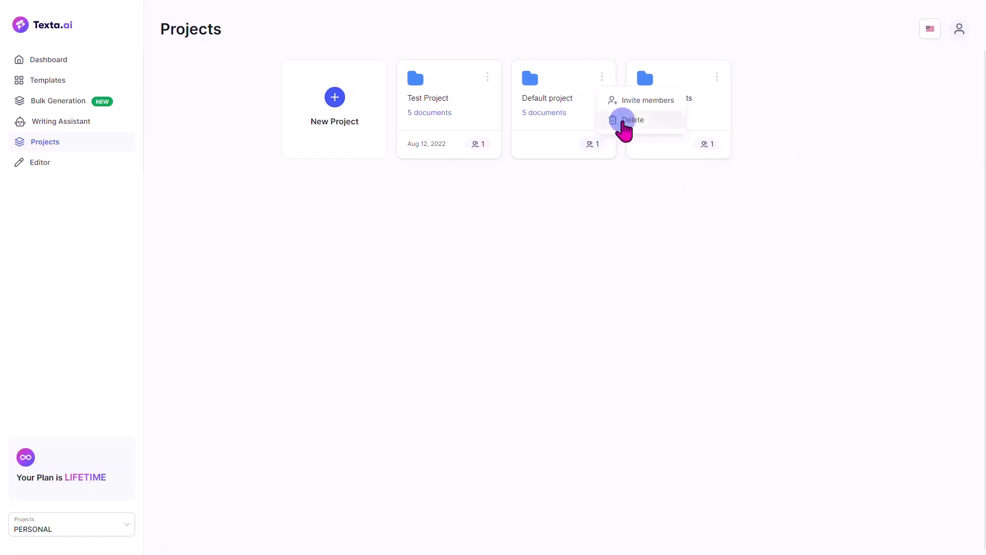
pyautogui.click(622, 129)
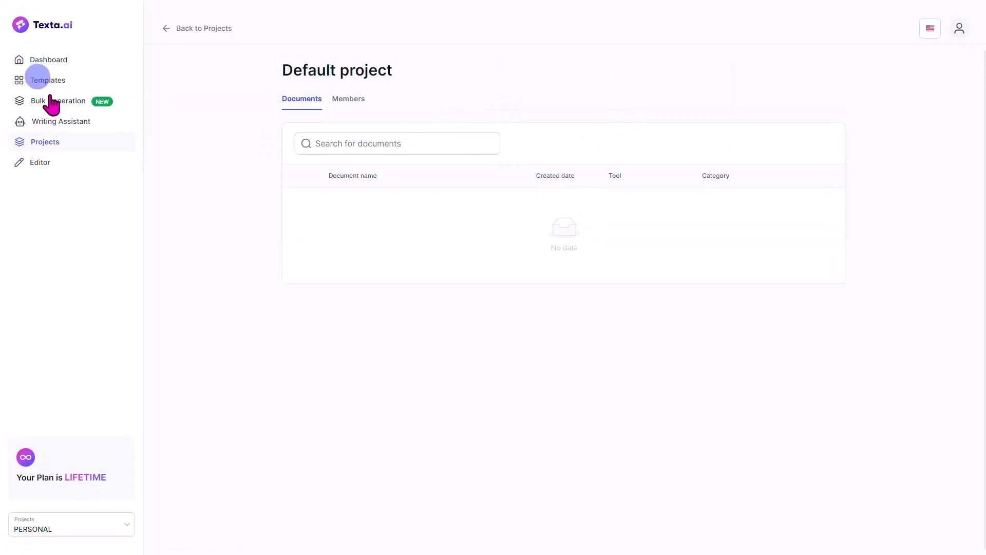
pyautogui.click(50, 61)
pyautogui.click(45, 143)
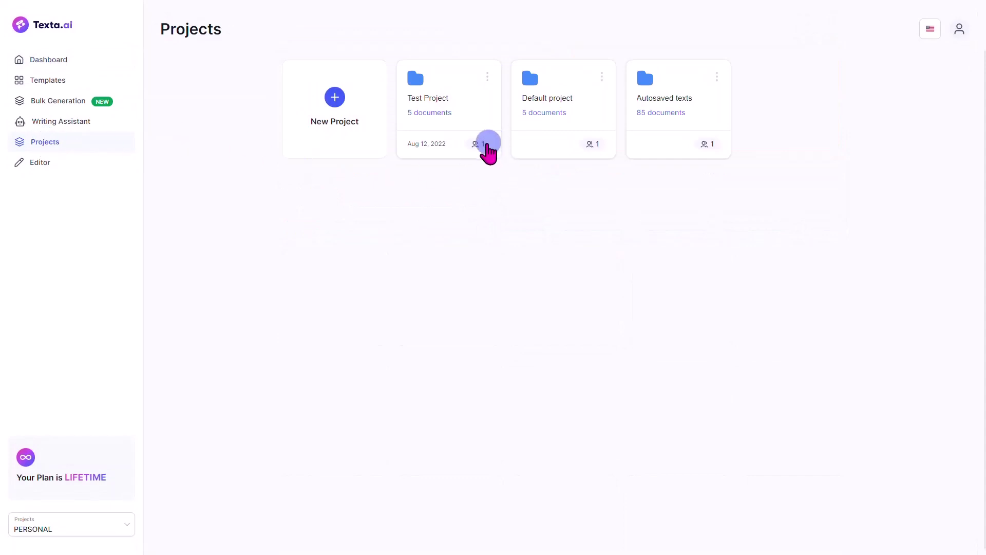
# Try to delete Test Project, check its members and documents, and reopen the project list
pyautogui.click(487, 80)
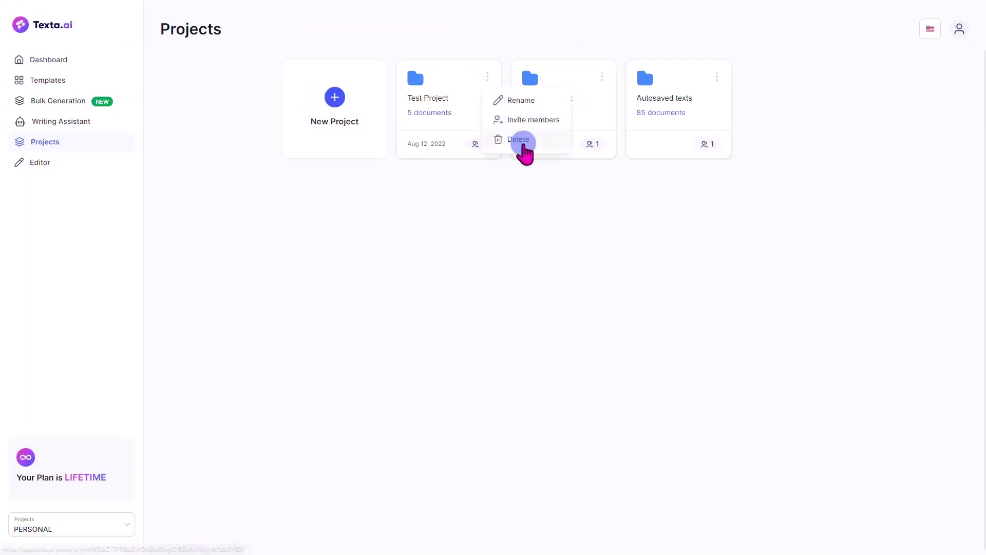
pyautogui.click(523, 141)
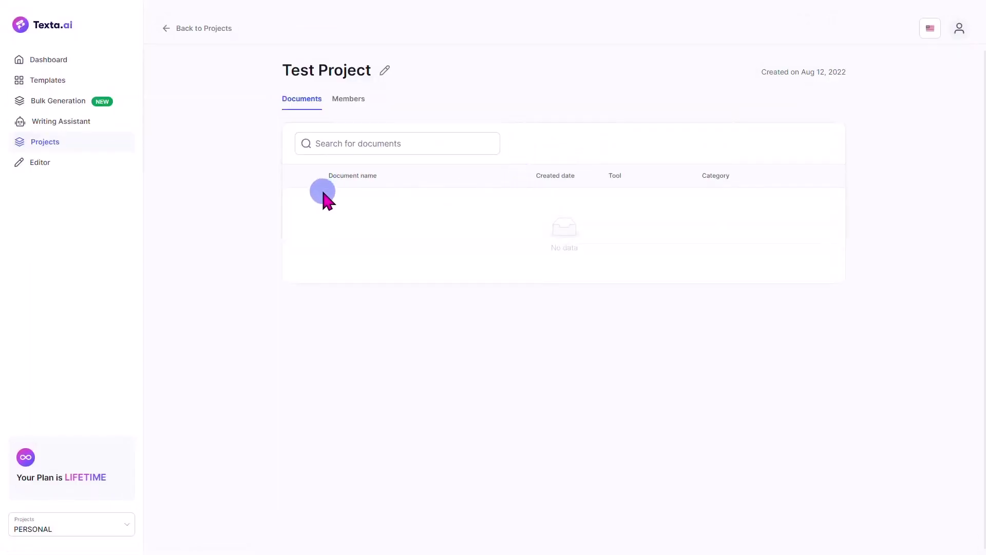
pyautogui.click(349, 100)
pyautogui.click(298, 99)
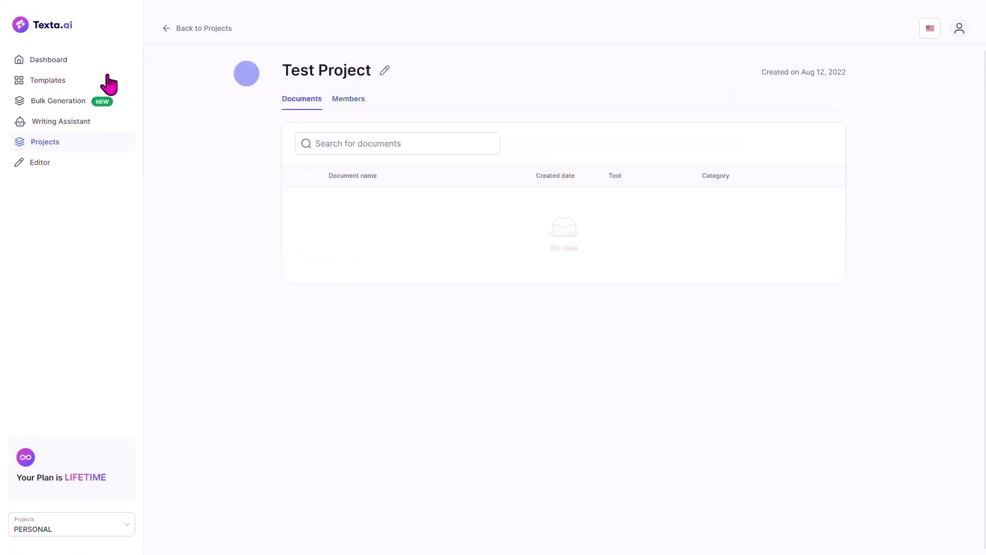
pyautogui.click(56, 60)
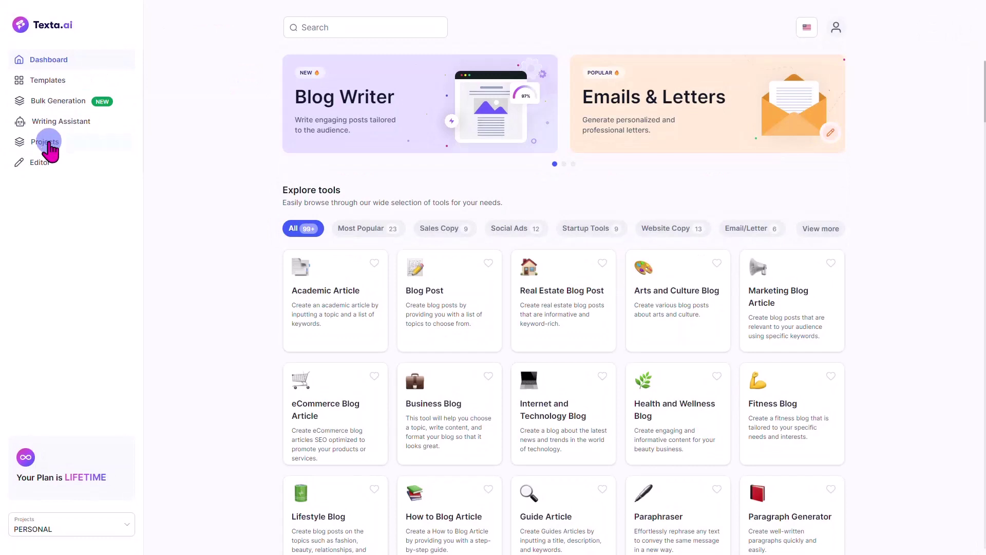
pyautogui.click(45, 142)
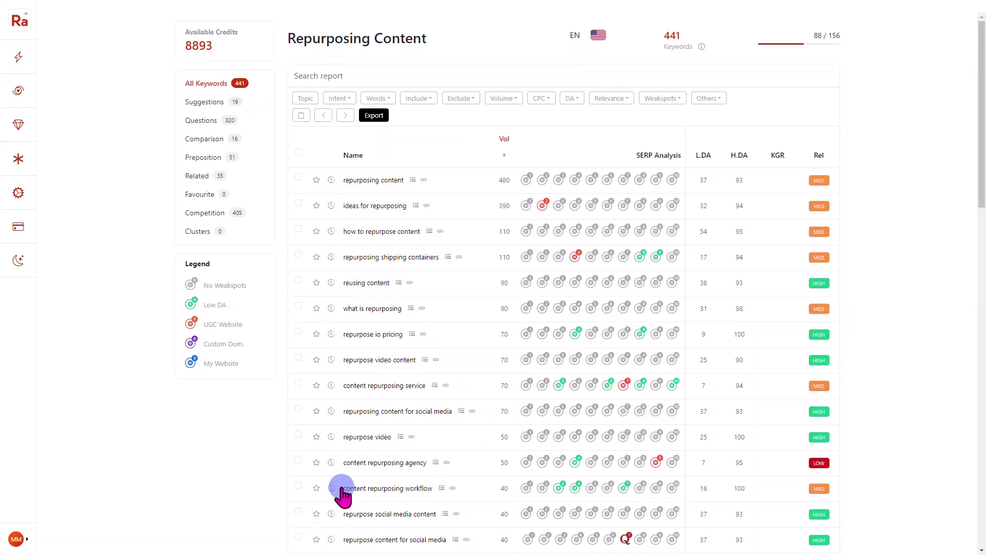
# In the Repurposing Content keyword report, copy the keyword "content repurposing workflow"
pyautogui.moveTo(342, 490); pyautogui.dragTo(430, 492)
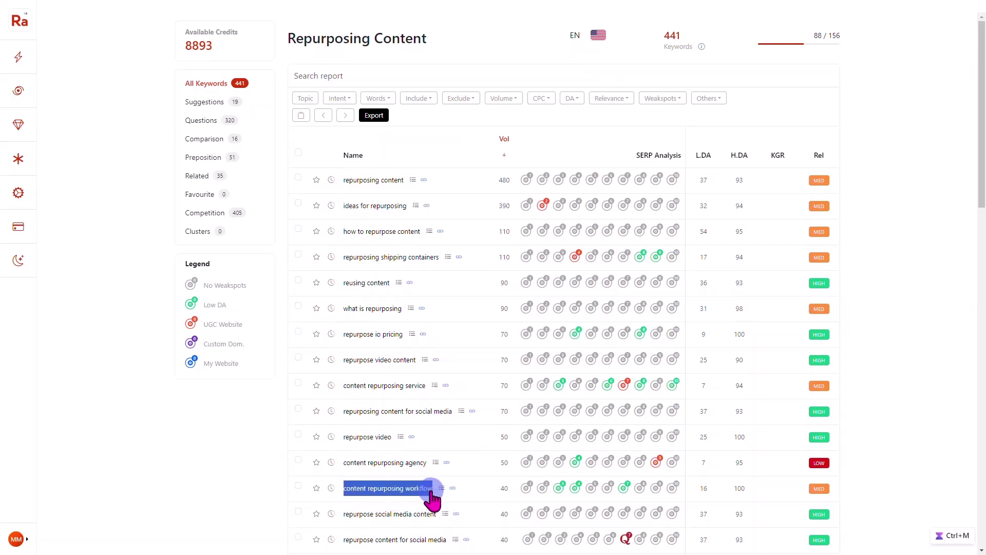
pyautogui.rightClick(431, 493)
pyautogui.click(450, 334)
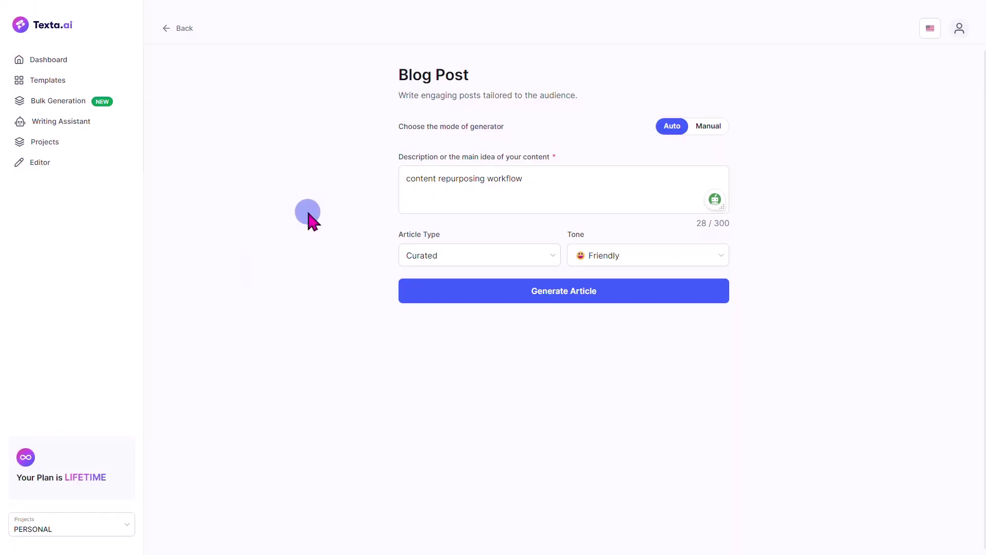
# Set the article type to How-To for the blog post about content repurposing workflow
pyautogui.click(438, 189)
pyautogui.click(556, 255)
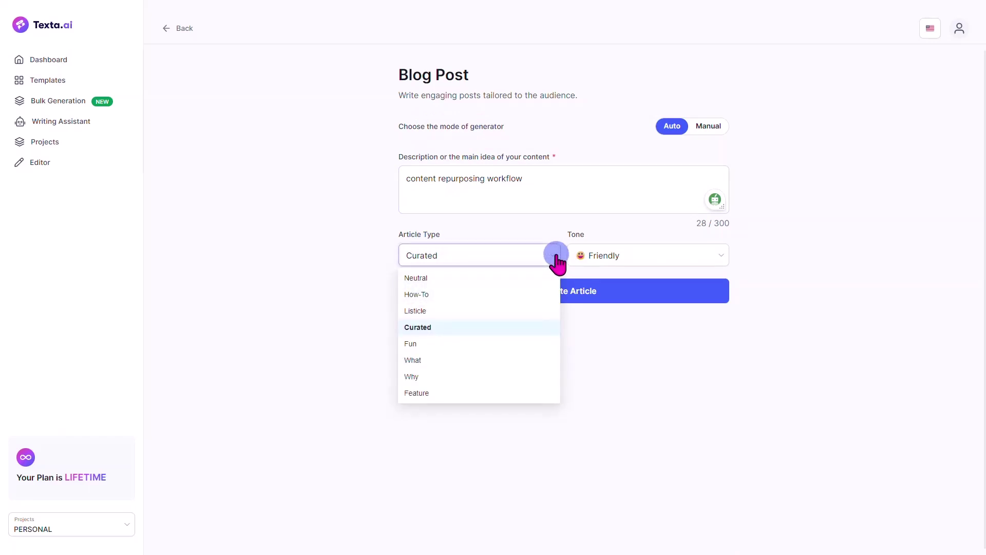
pyautogui.click(425, 295)
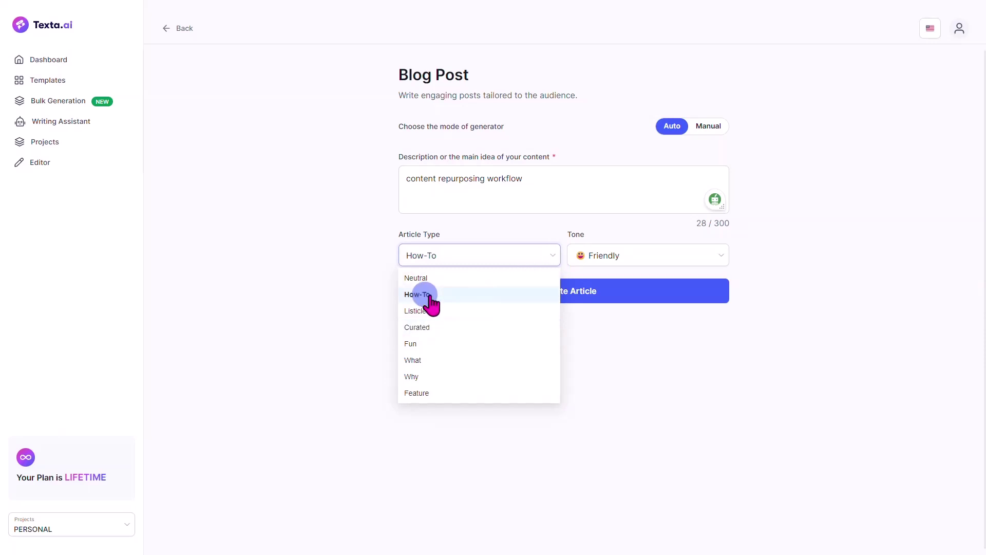
# Look through the available tones, set the tone to Neil Patel, and generate the article
pyautogui.click(718, 259)
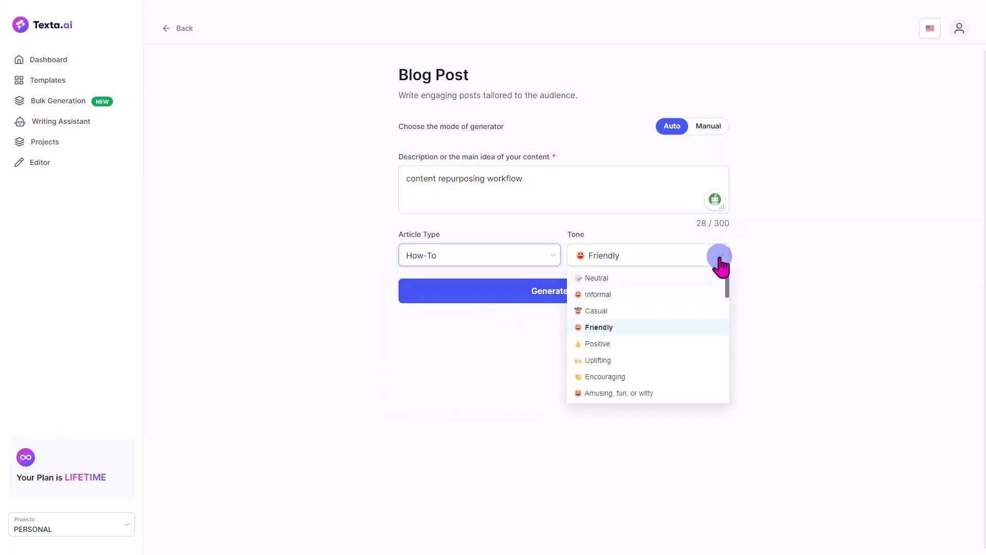
pyautogui.scroll(-2, 675, 304)
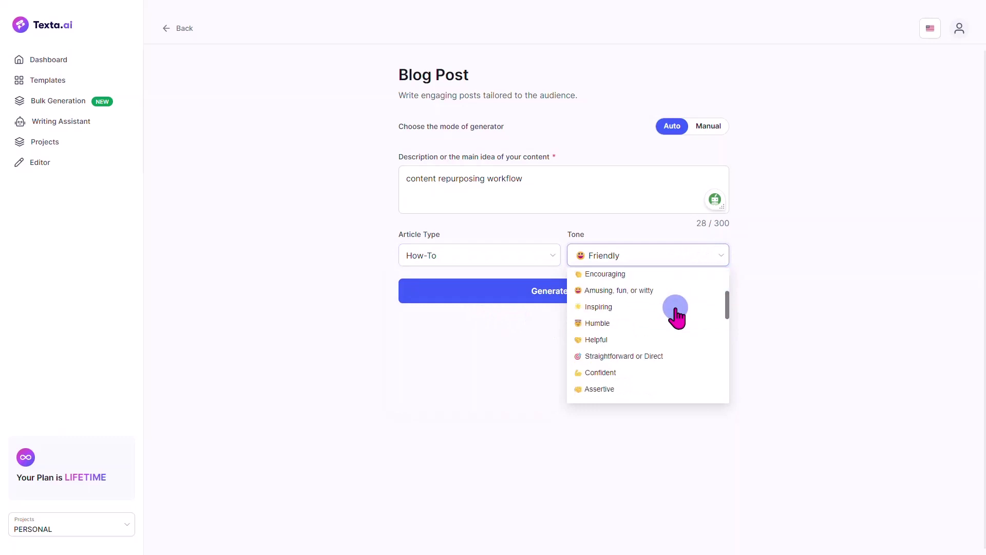
pyautogui.scroll(2, 675, 309)
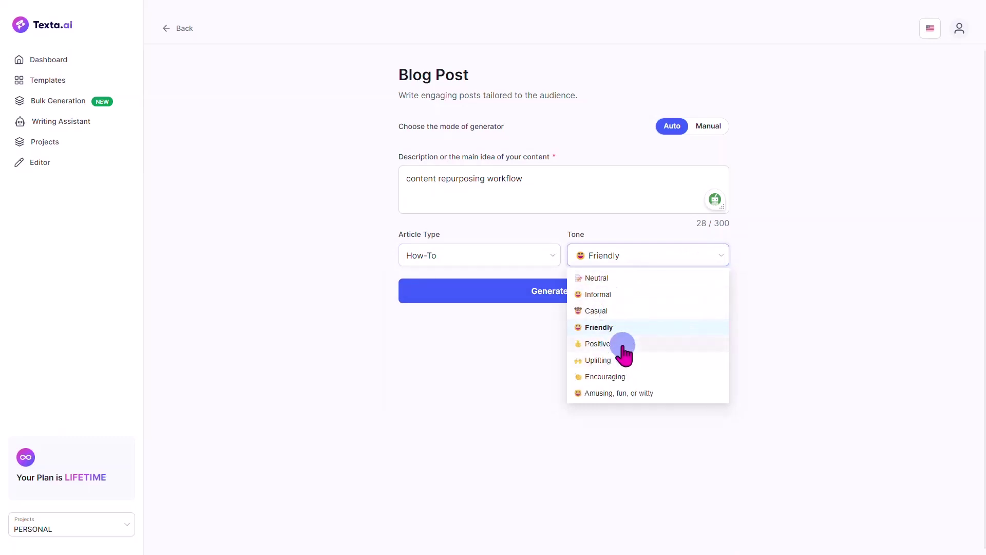
pyautogui.scroll(-3, 663, 334)
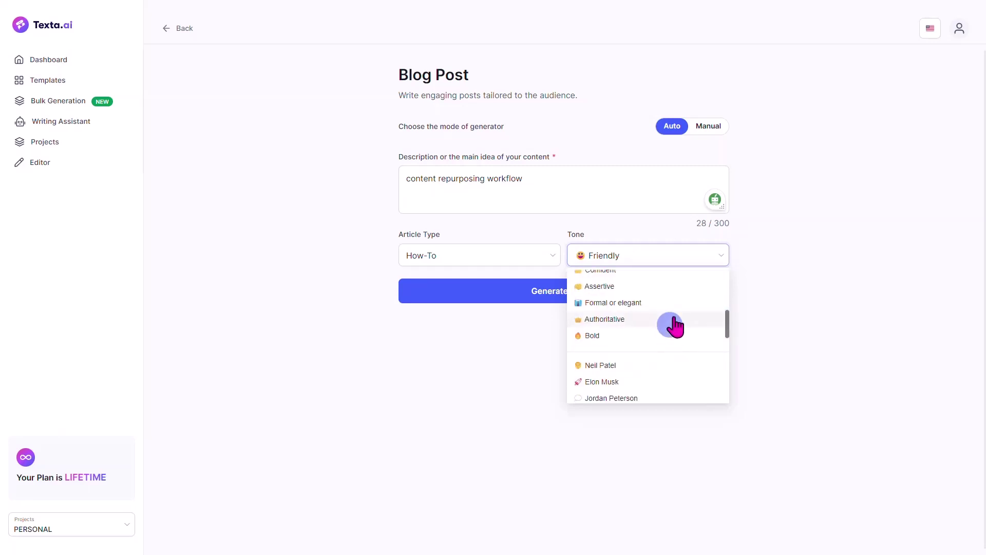
pyautogui.click(597, 365)
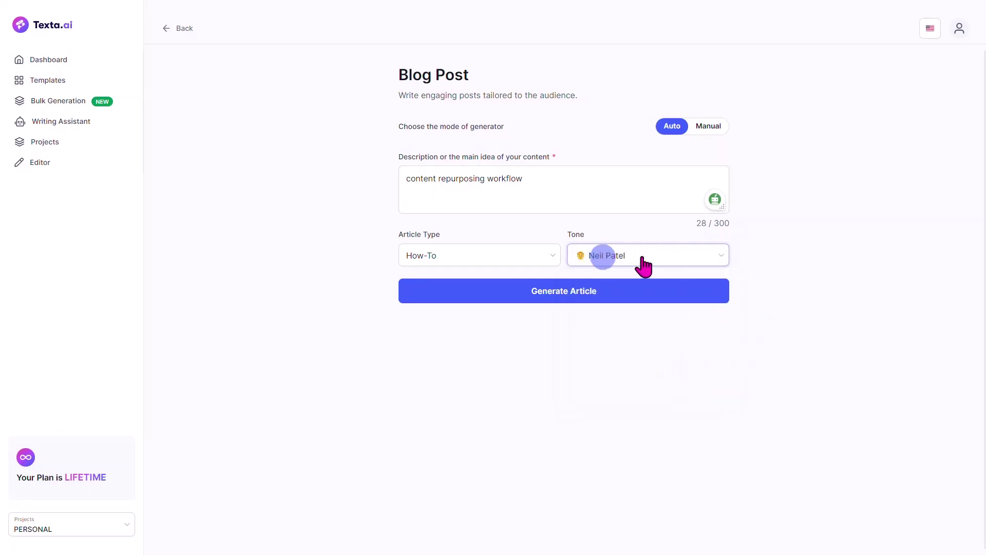
pyautogui.click(556, 294)
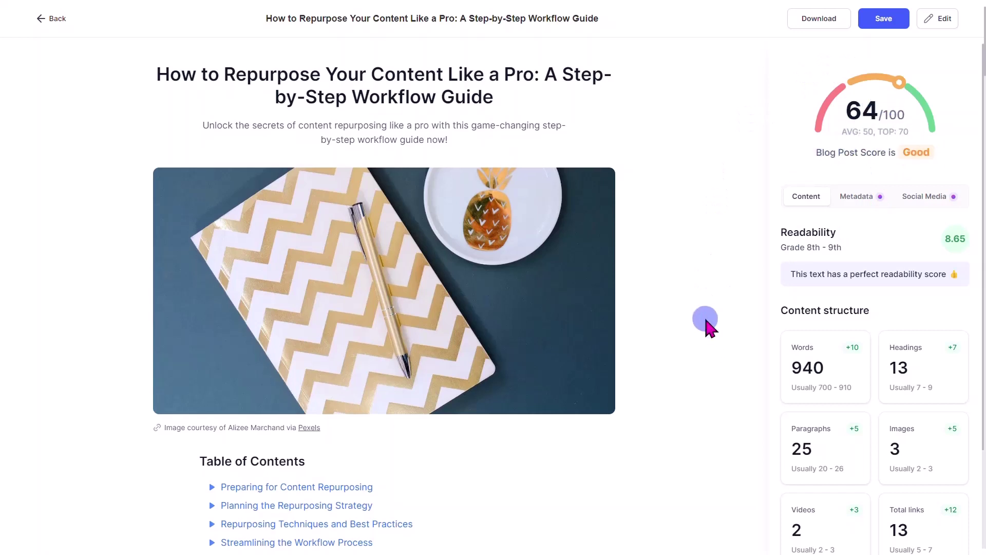
# Review the generated article from its title and table of contents through the first embedded video and the tweet quote
pyautogui.scroll(-4, 709, 323)
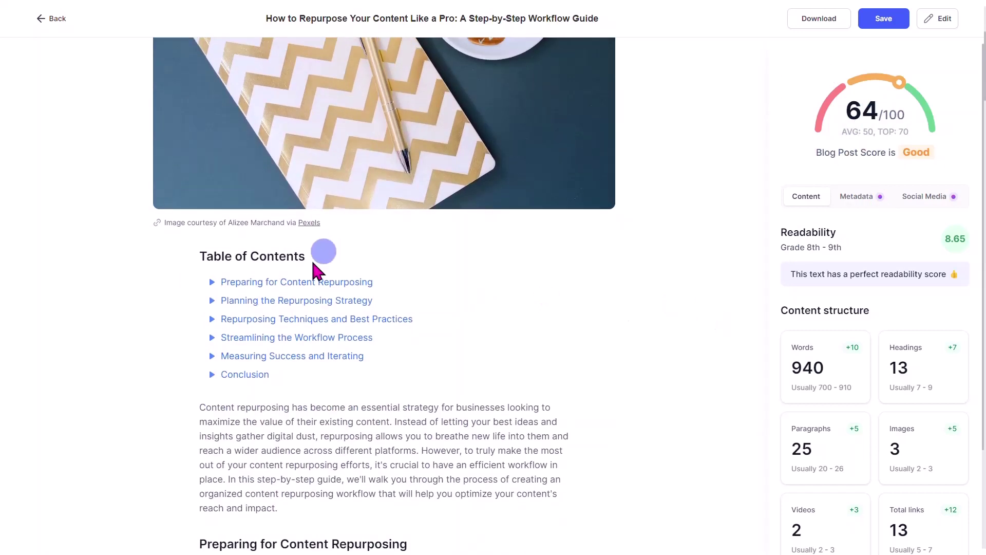
pyautogui.scroll(4, 586, 303)
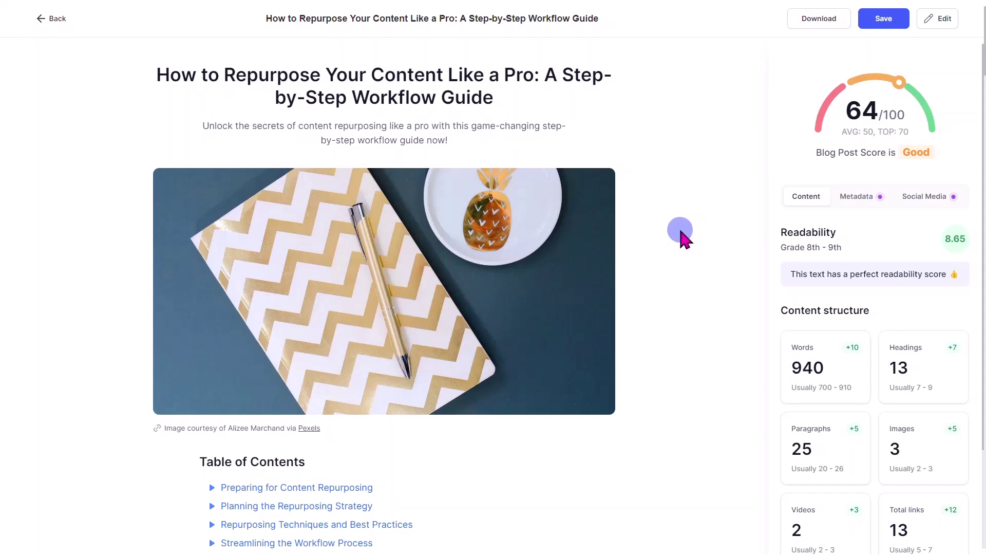
pyautogui.scroll(-5, 681, 230)
pyautogui.scroll(5, 668, 252)
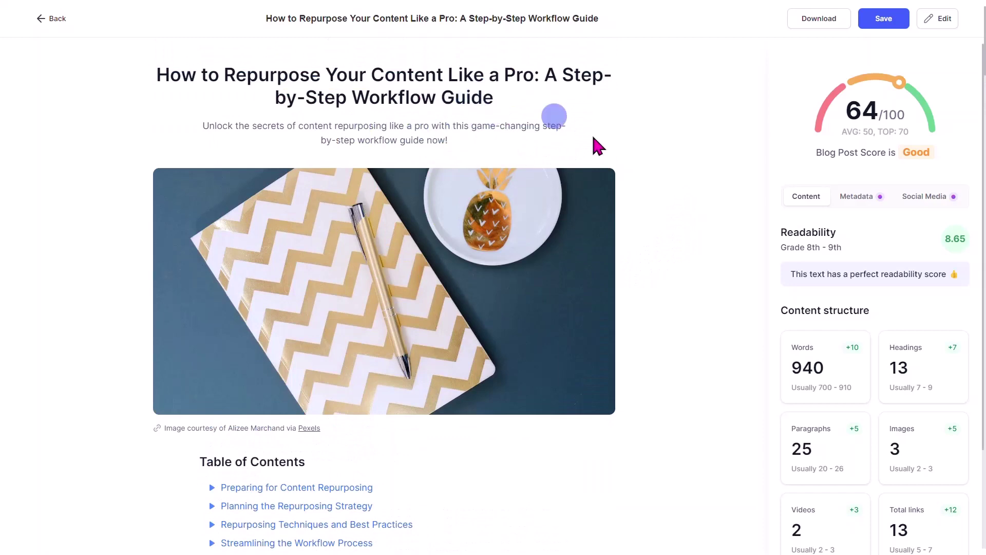
pyautogui.scroll(-7, 660, 249)
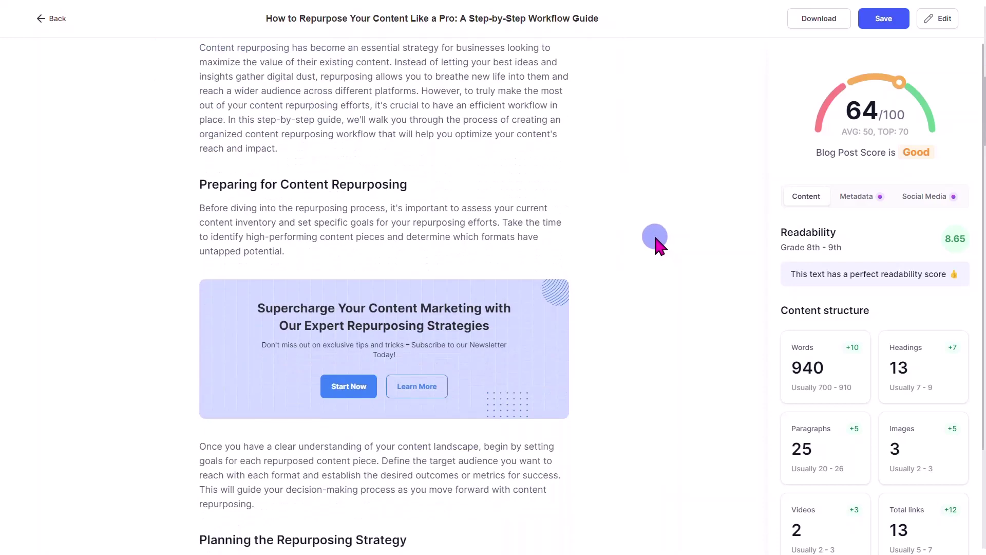
pyautogui.scroll(2, 655, 238)
pyautogui.scroll(-1, 655, 237)
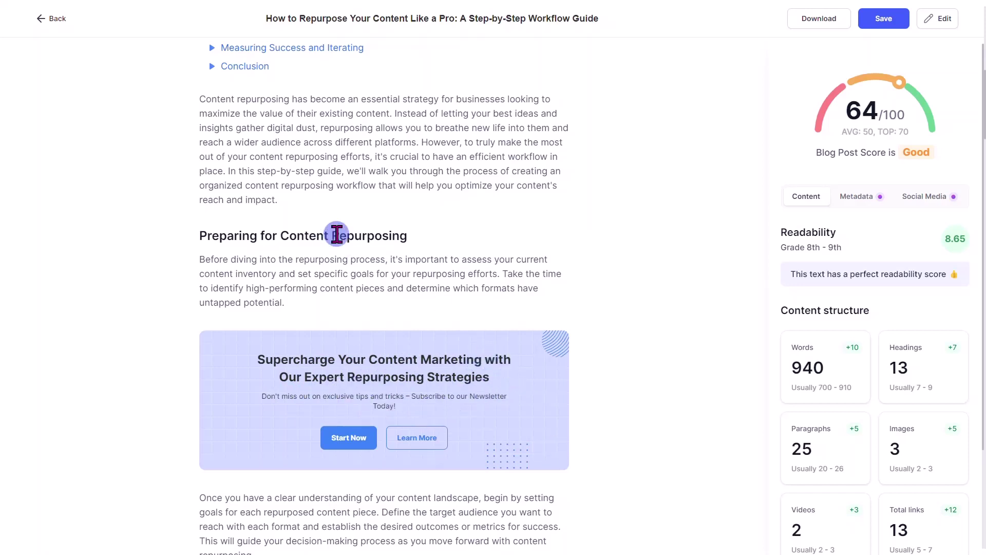
pyautogui.scroll(-7, 433, 260)
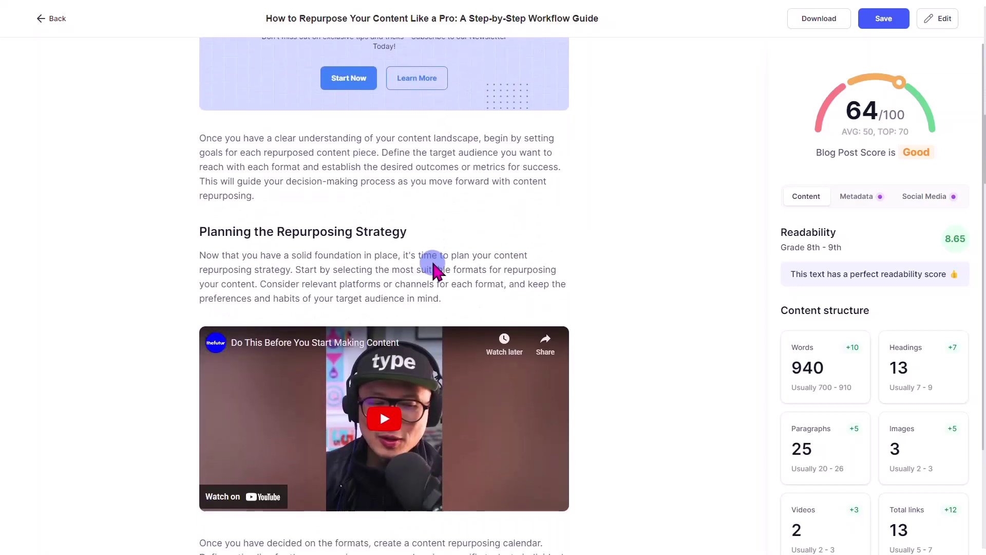
pyautogui.scroll(-2, 433, 260)
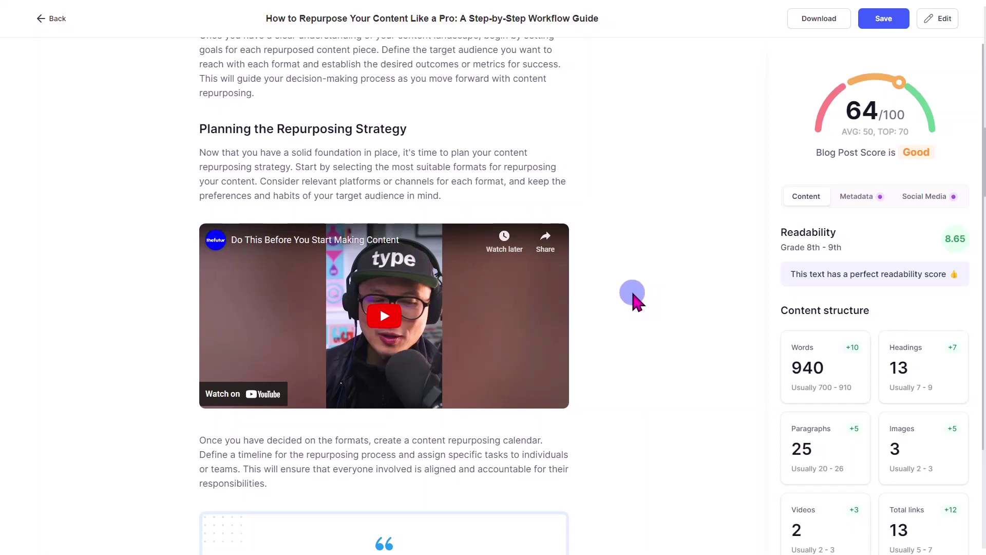
pyautogui.scroll(-4, 632, 294)
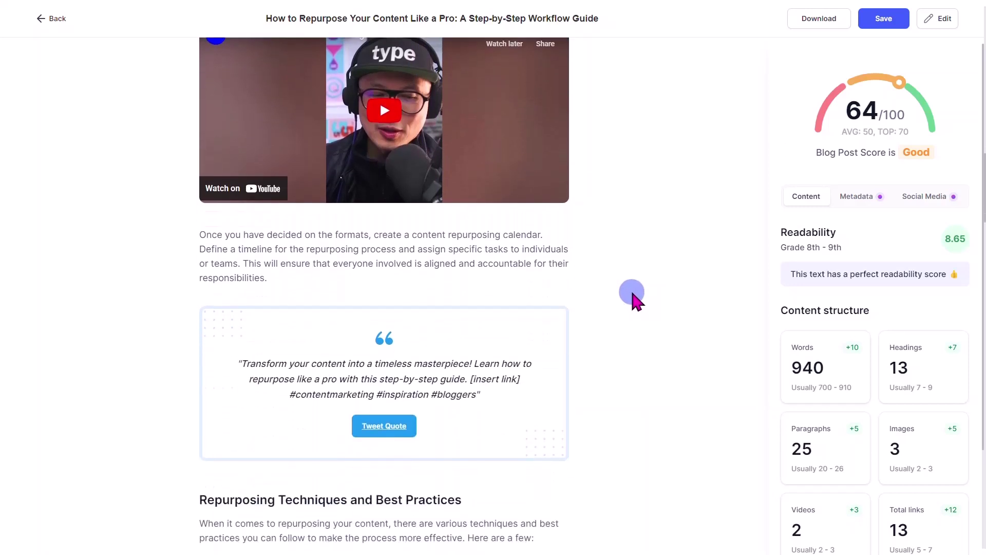
pyautogui.scroll(-2, 633, 294)
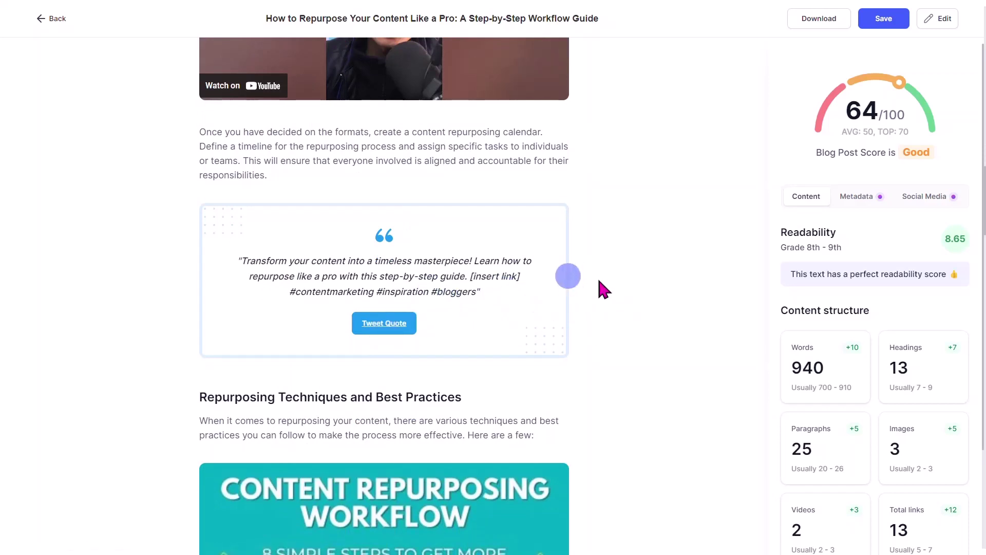
# Examine the workflow infographic and the remaining article sections through the conclusion, and return to the article's title
pyautogui.scroll(-6, 621, 363)
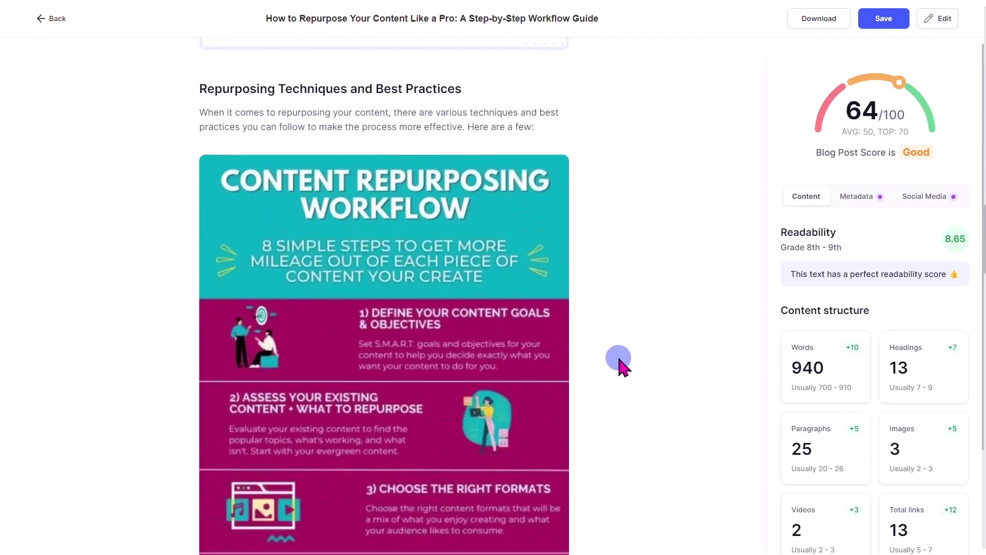
pyautogui.scroll(-4, 621, 362)
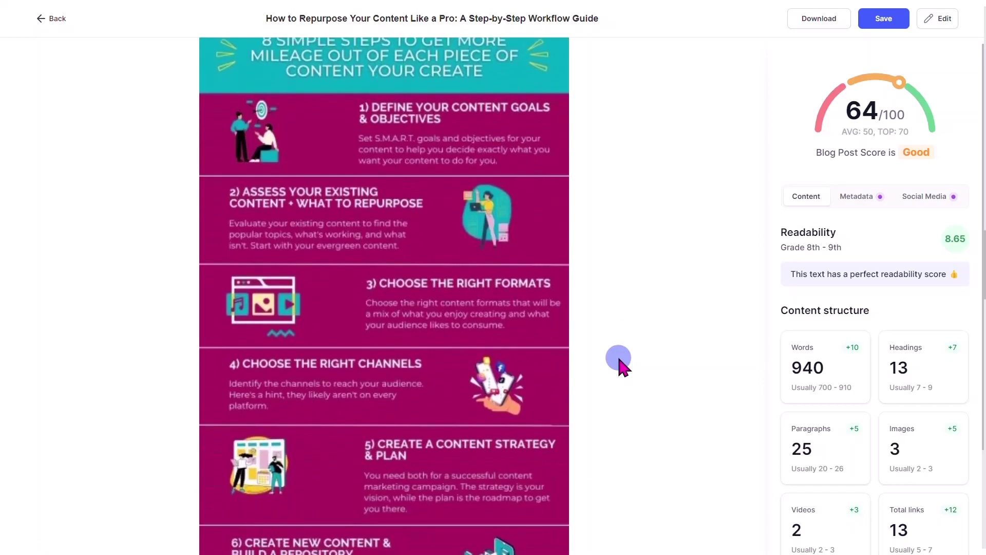
pyautogui.scroll(-6, 619, 364)
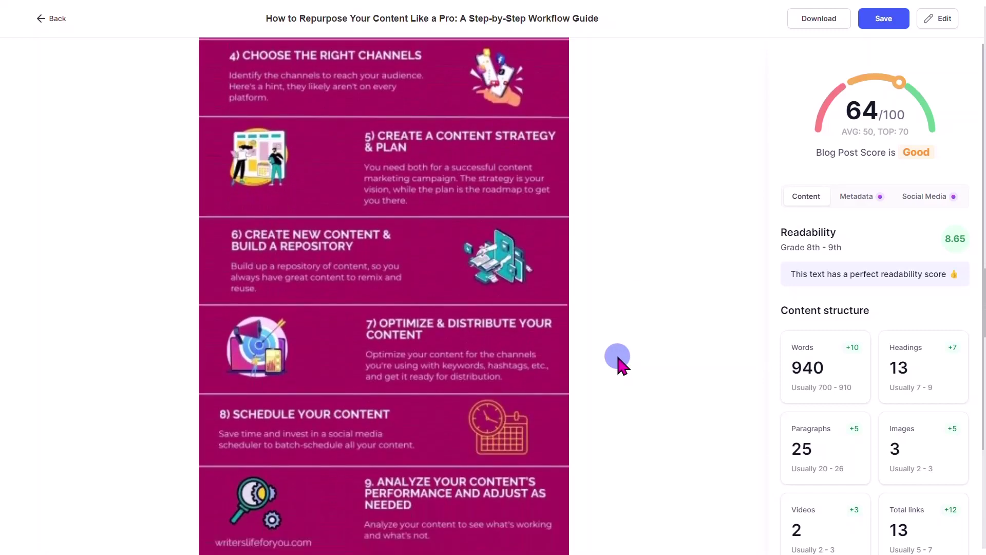
pyautogui.scroll(8, 611, 361)
pyautogui.scroll(3, 380, 259)
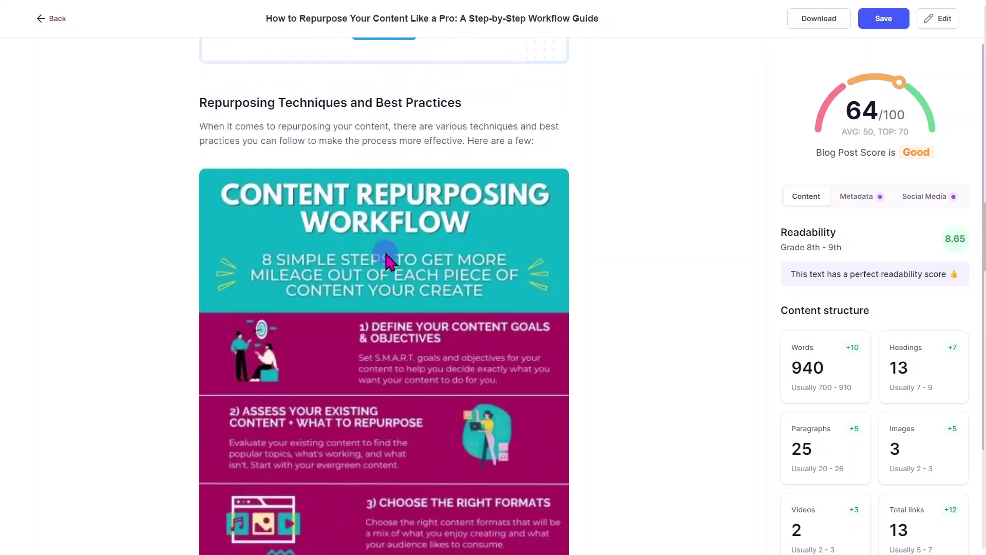
pyautogui.scroll(-7, 386, 260)
pyautogui.scroll(-9, 387, 259)
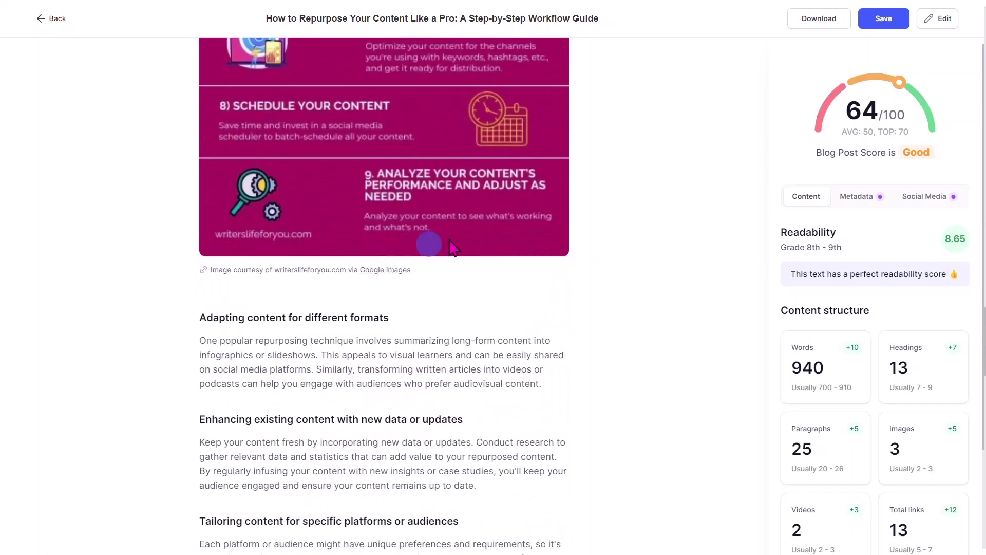
pyautogui.scroll(-6, 493, 268)
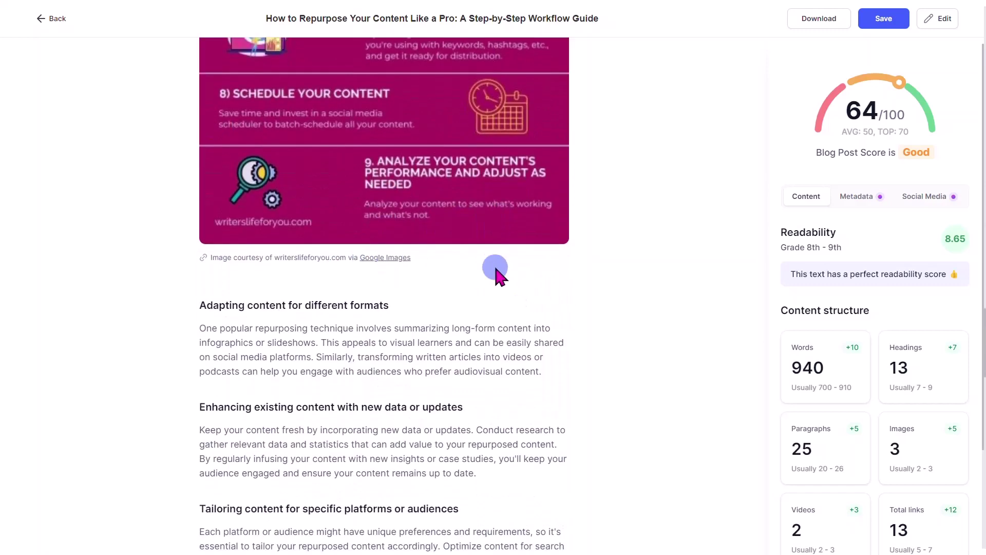
pyautogui.scroll(-2, 482, 266)
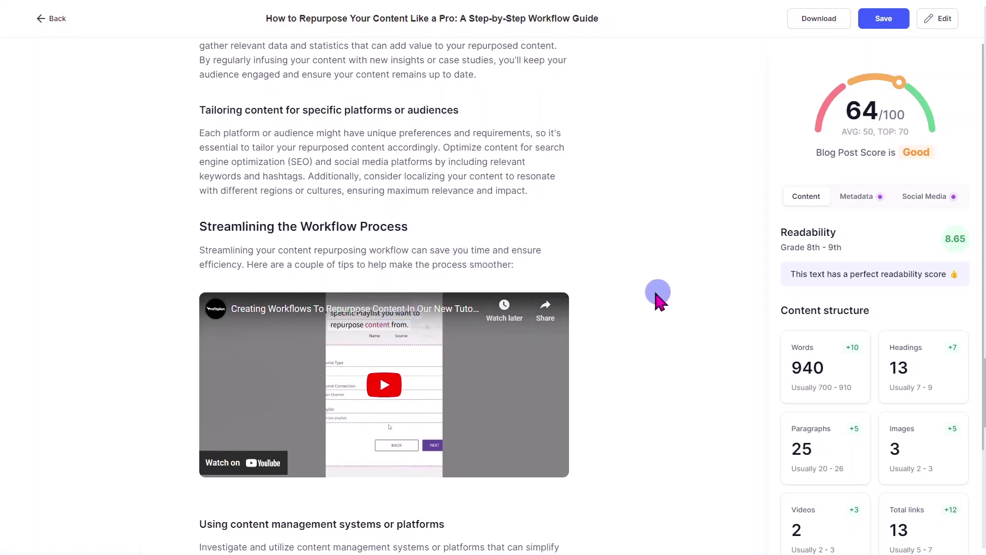
pyautogui.scroll(-5, 642, 296)
pyautogui.scroll(-5, 642, 295)
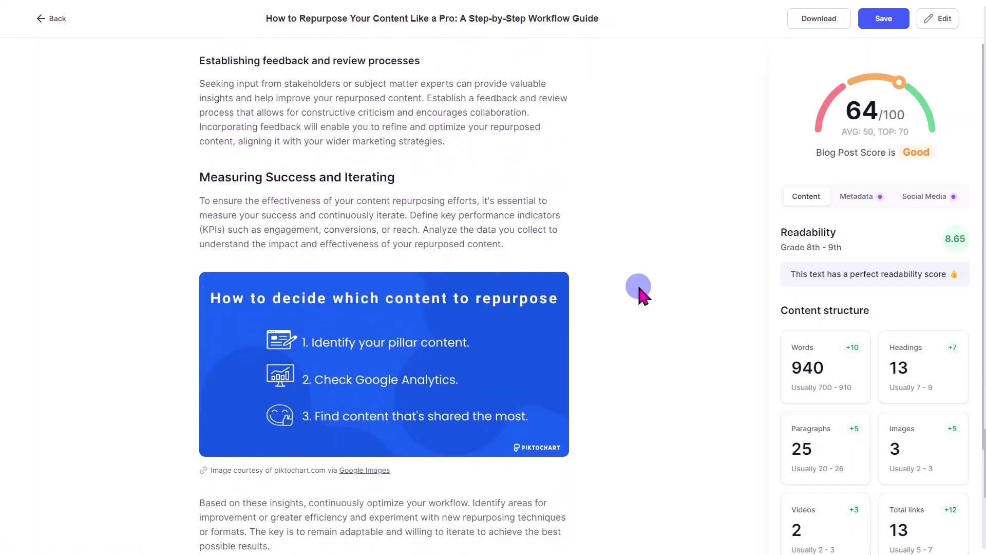
pyautogui.scroll(-7, 642, 295)
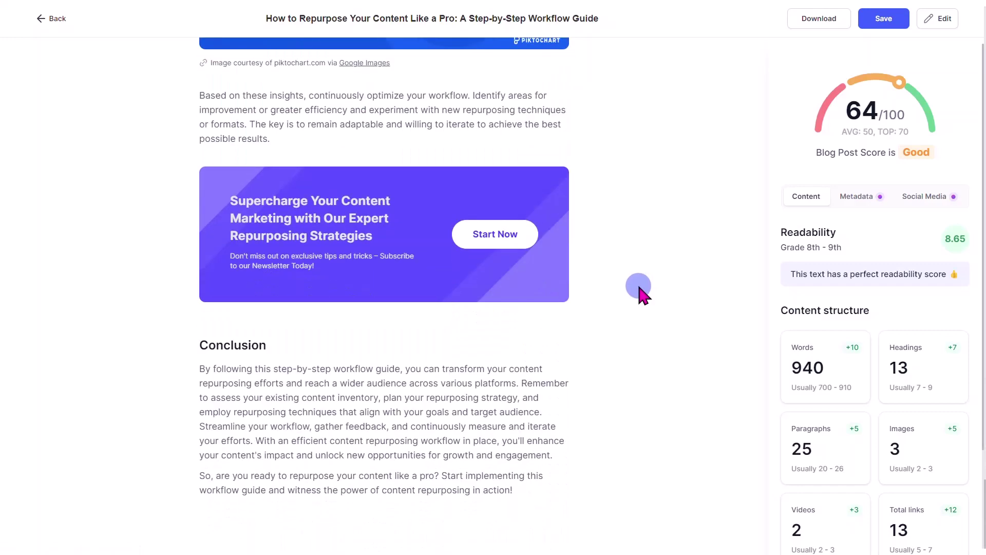
pyautogui.scroll(20, 643, 295)
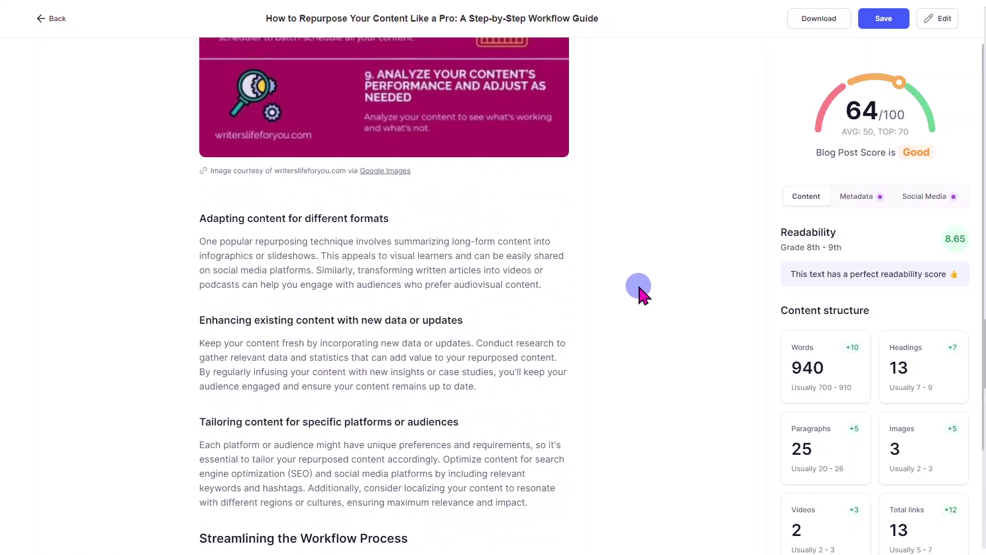
pyautogui.scroll(20, 642, 296)
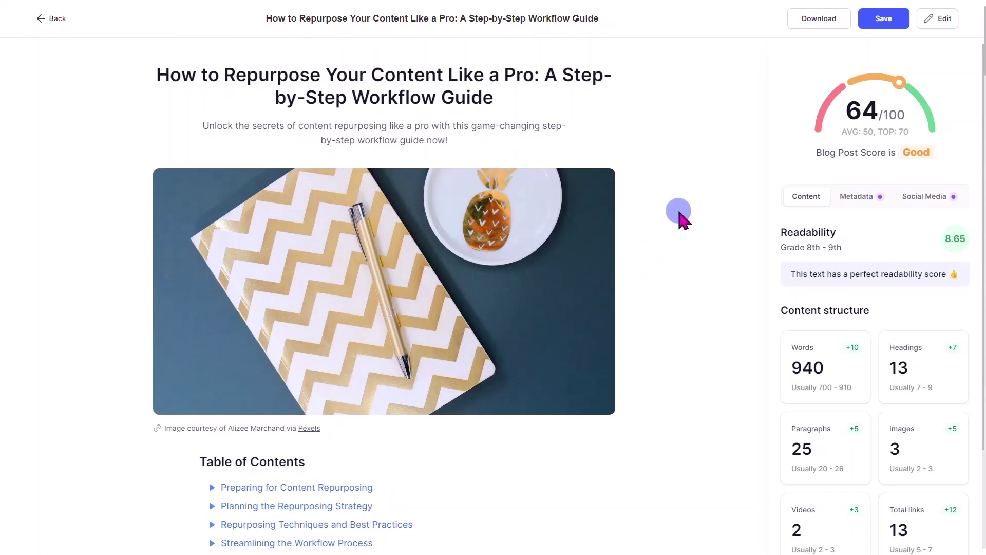
# Review the blog post's readability, content structure and heading statistics, plus its metadata and social media optimization options
pyautogui.scroll(-1, 821, 275)
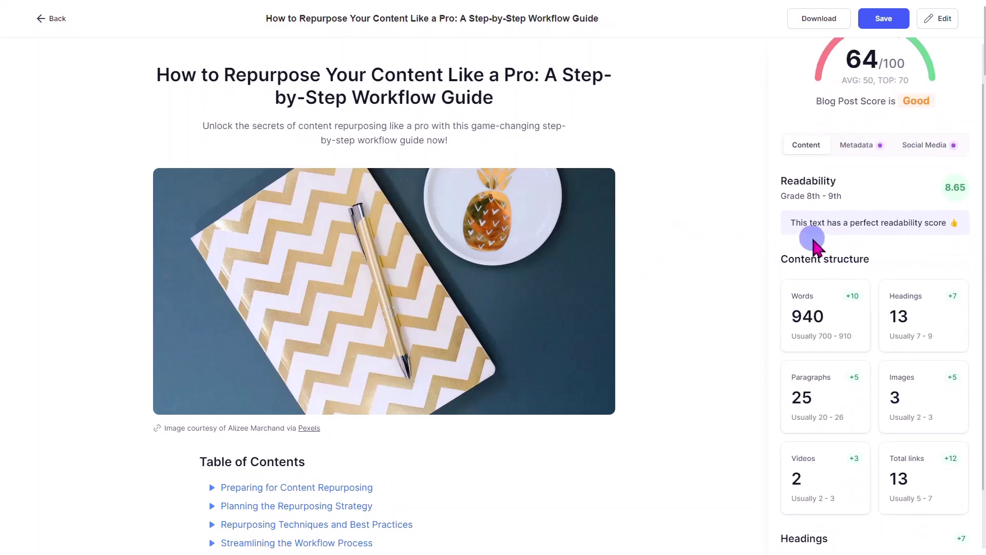
pyautogui.scroll(-1, 827, 287)
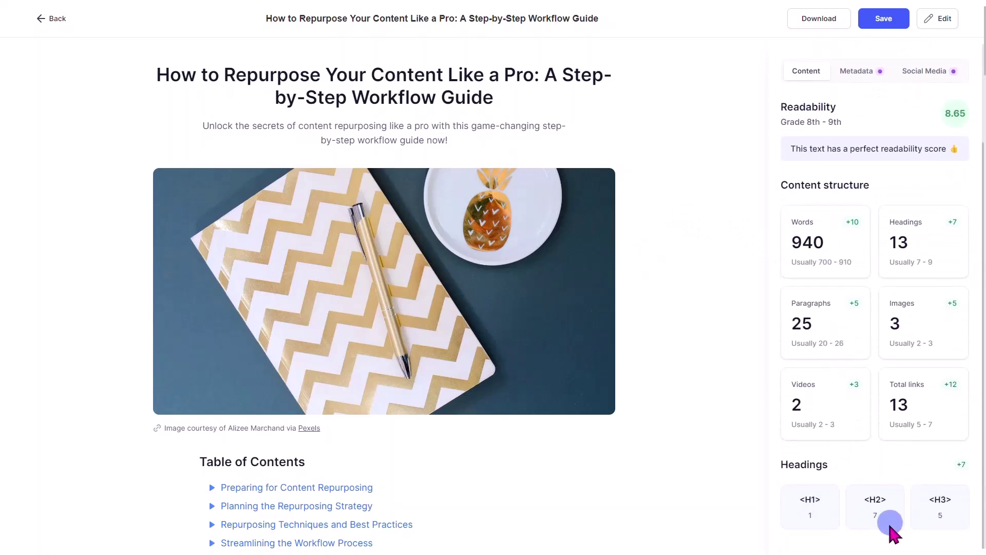
pyautogui.scroll(3, 861, 421)
pyautogui.click(862, 197)
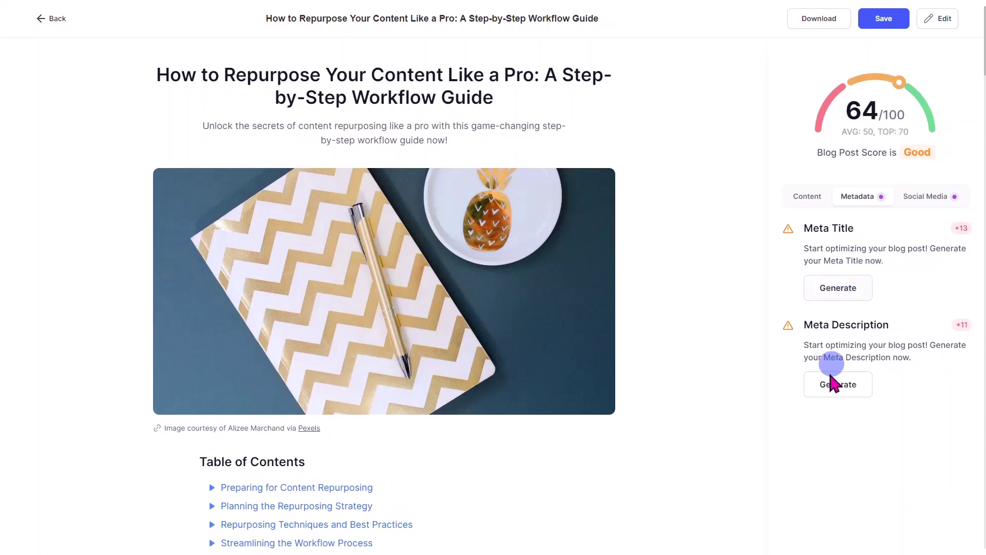
pyautogui.click(921, 199)
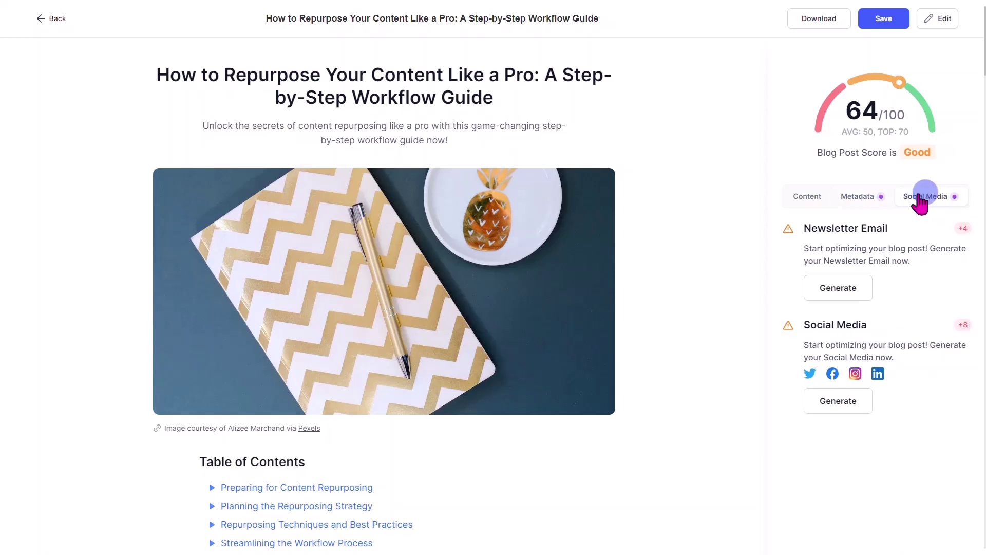
pyautogui.click(806, 199)
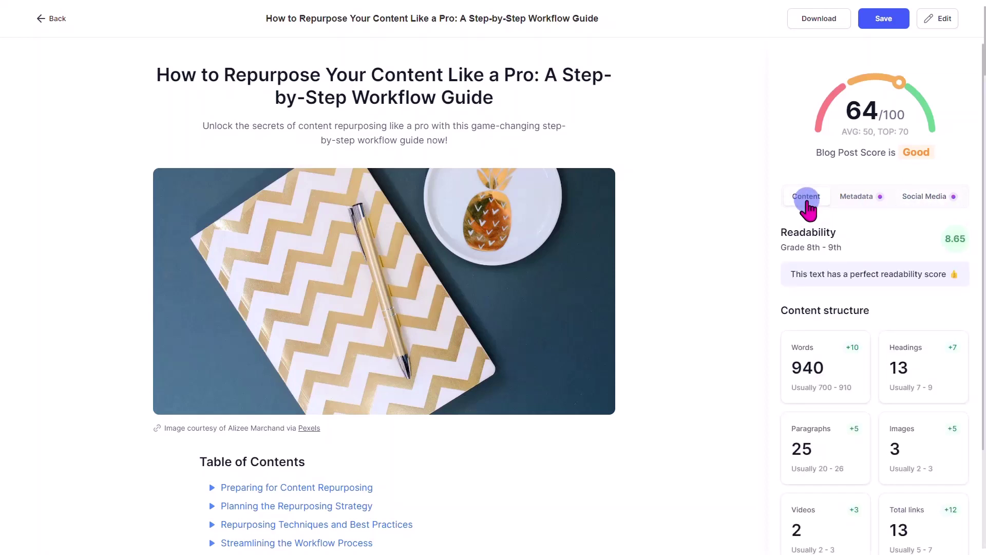
# Generate the newsletter email for the blog post from its social media optimization options
pyautogui.click(922, 197)
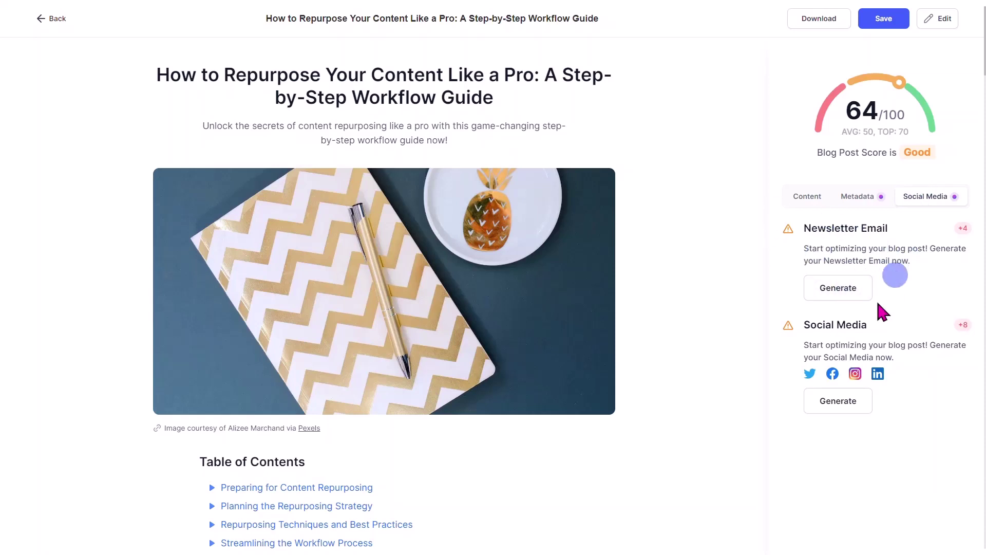
pyautogui.click(839, 292)
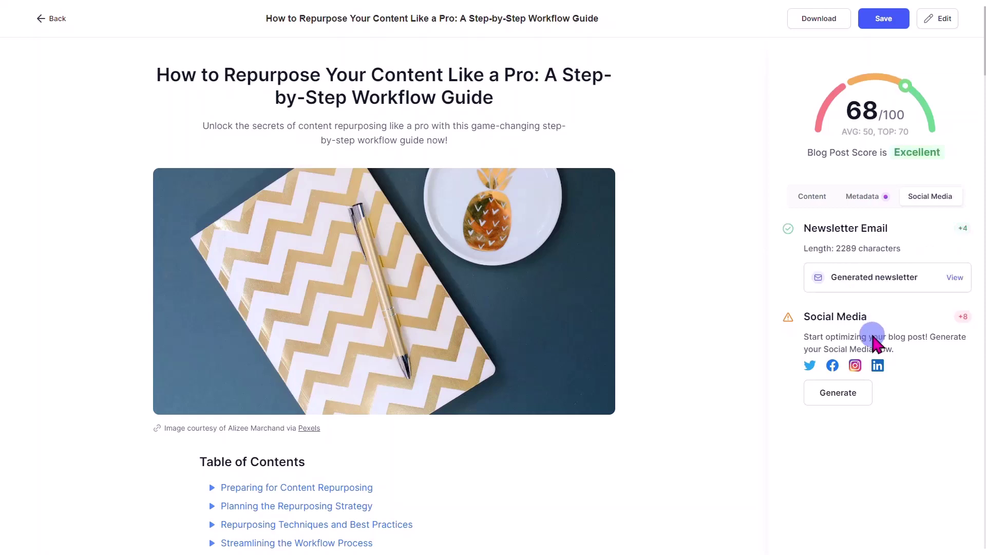
# Review the full preview of the generated newsletter email, from its subject line to the sign-off, and close it
pyautogui.click(951, 276)
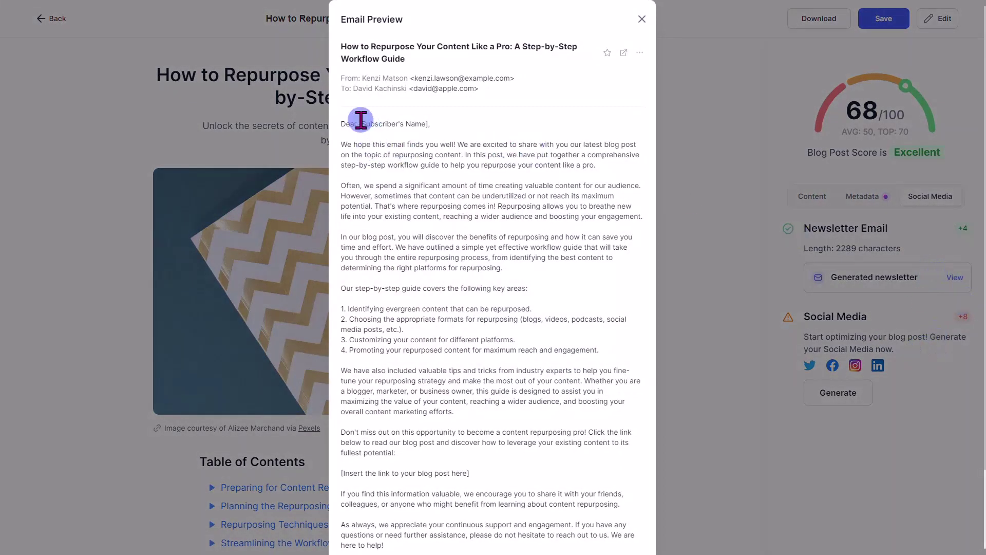
pyautogui.scroll(-2, 431, 206)
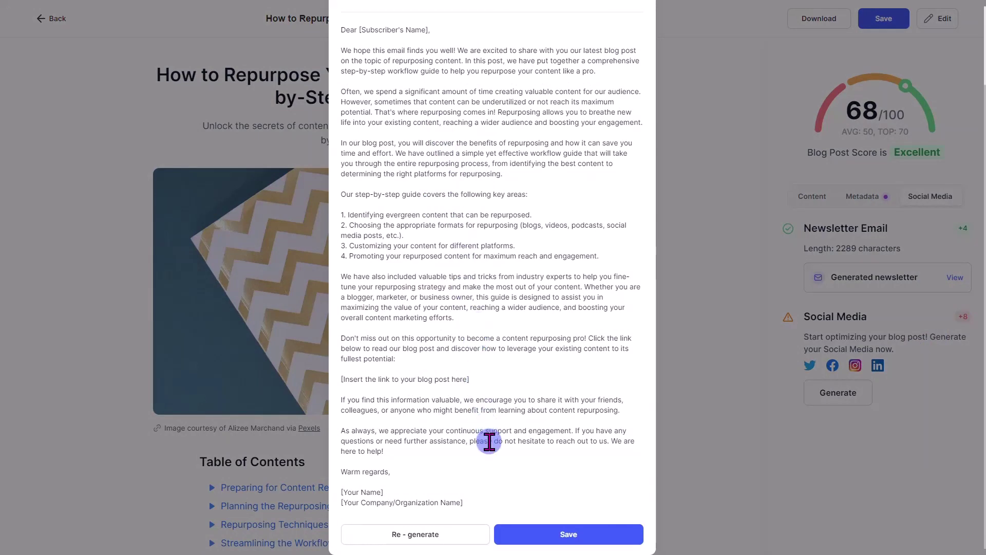
pyautogui.scroll(2, 467, 346)
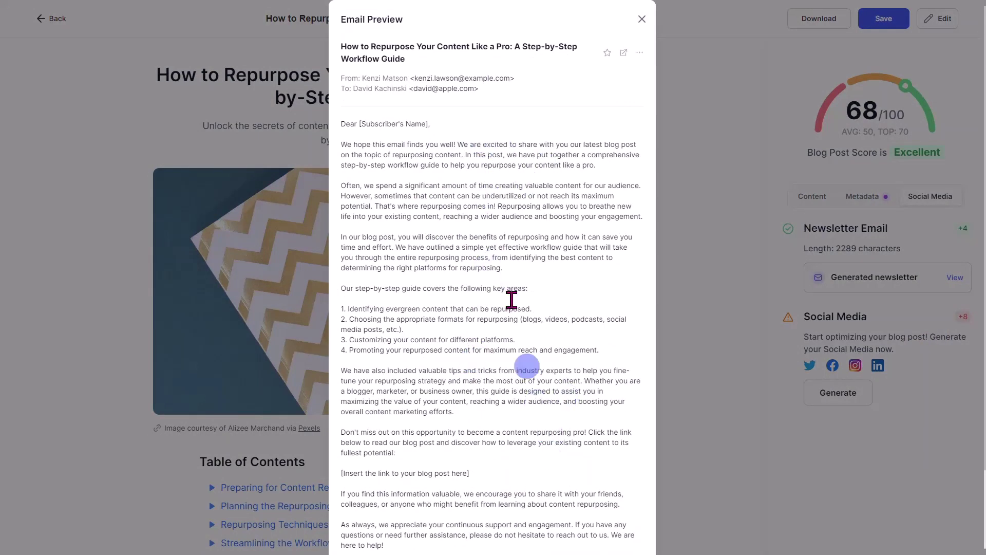
pyautogui.scroll(-2, 514, 306)
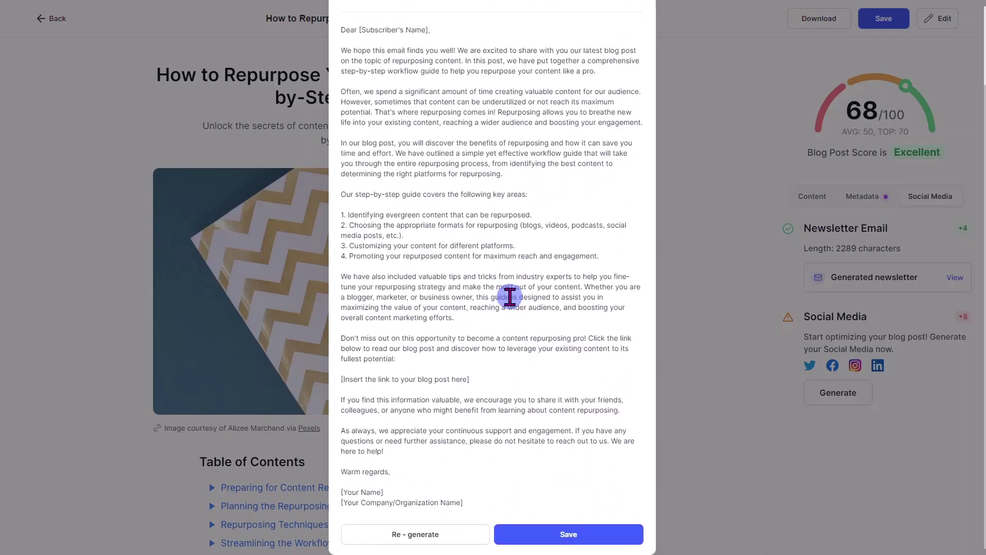
pyautogui.scroll(2, 510, 296)
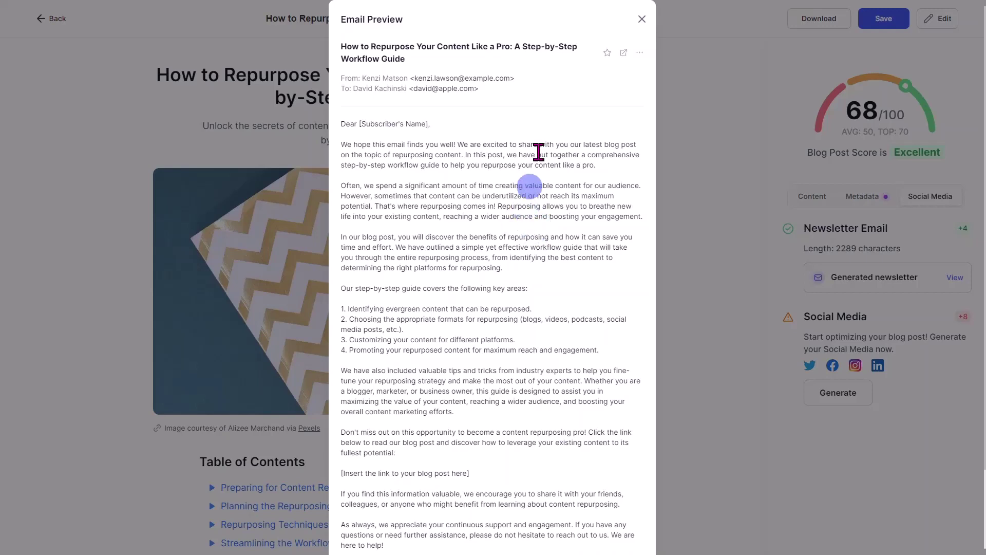
pyautogui.click(642, 19)
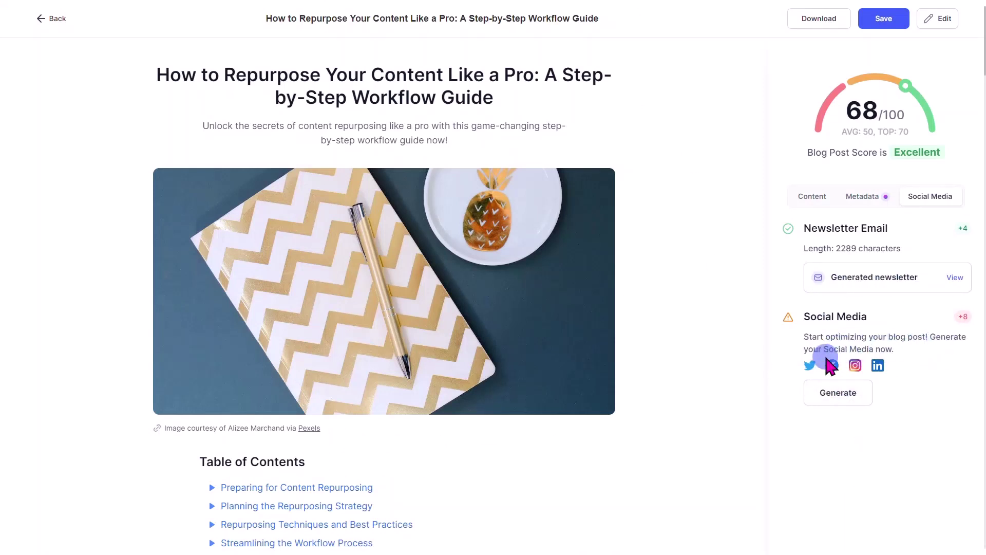
# Generate the Twitter, Facebook, Instagram and LinkedIn posts for the blog article
pyautogui.click(837, 402)
pyautogui.click(835, 480)
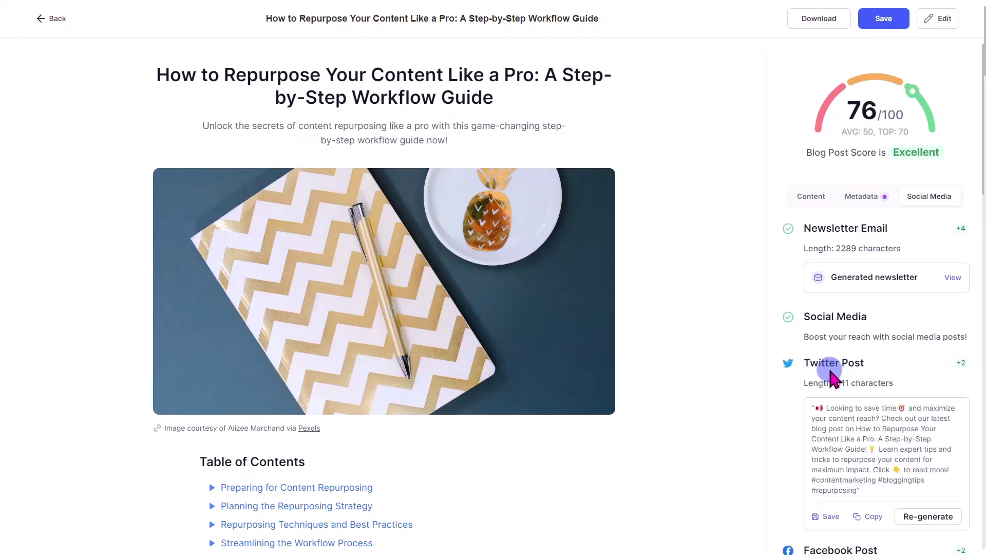
# Examine the generated Twitter, Facebook, Instagram and LinkedIn posts and the blog post score
pyautogui.scroll(-3, 842, 391)
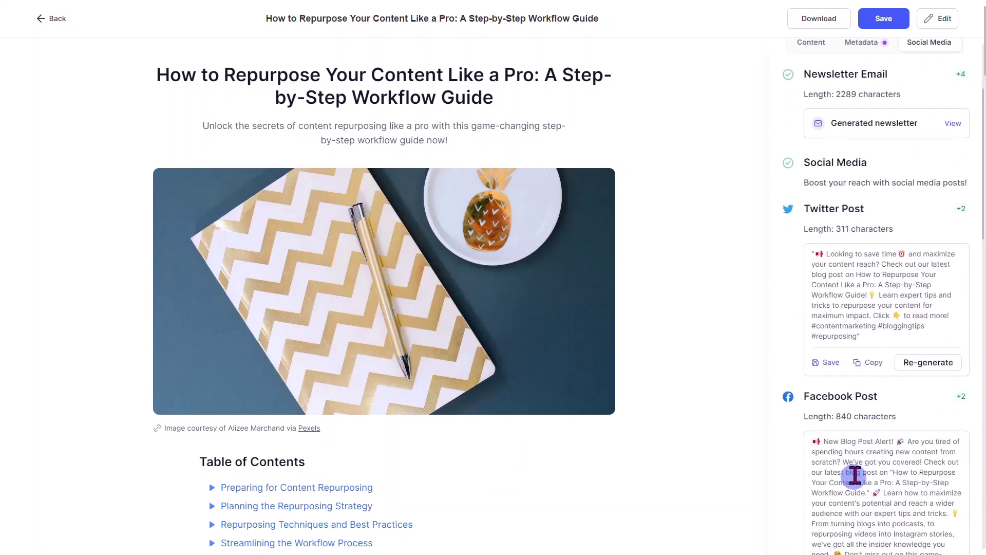
pyautogui.scroll(-12, 855, 475)
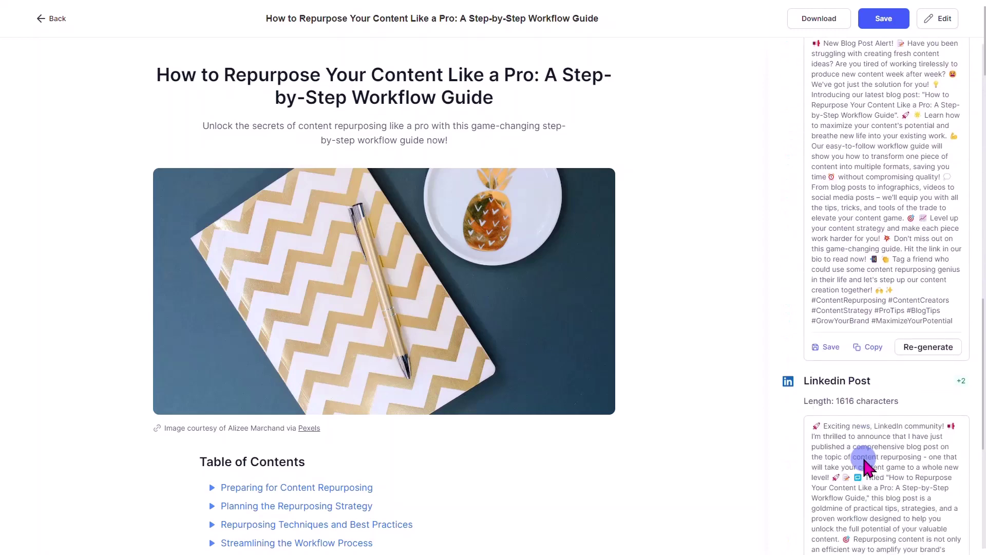
pyautogui.scroll(-6, 865, 465)
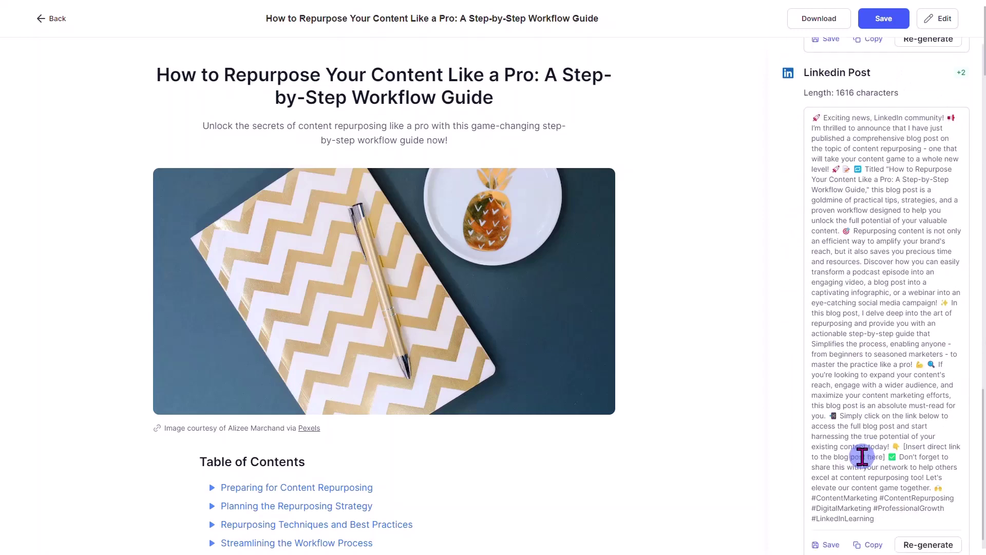
pyautogui.scroll(-1, 863, 456)
pyautogui.scroll(-1, 866, 412)
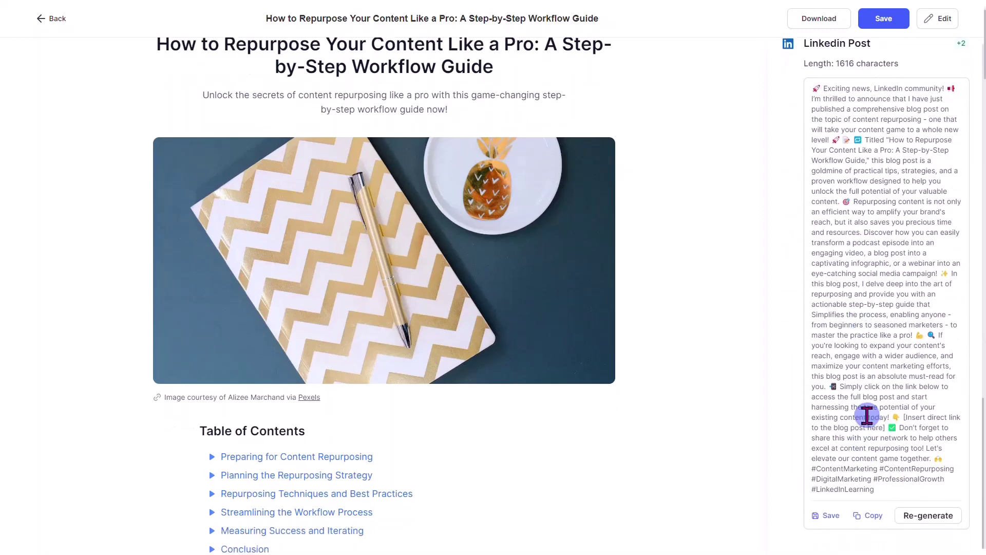
pyautogui.scroll(10, 866, 415)
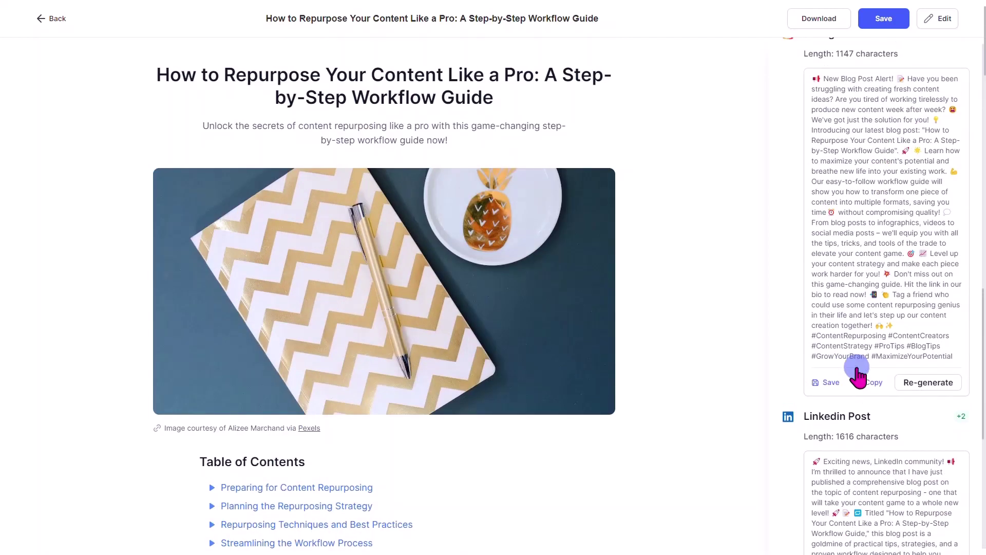
pyautogui.scroll(3, 858, 473)
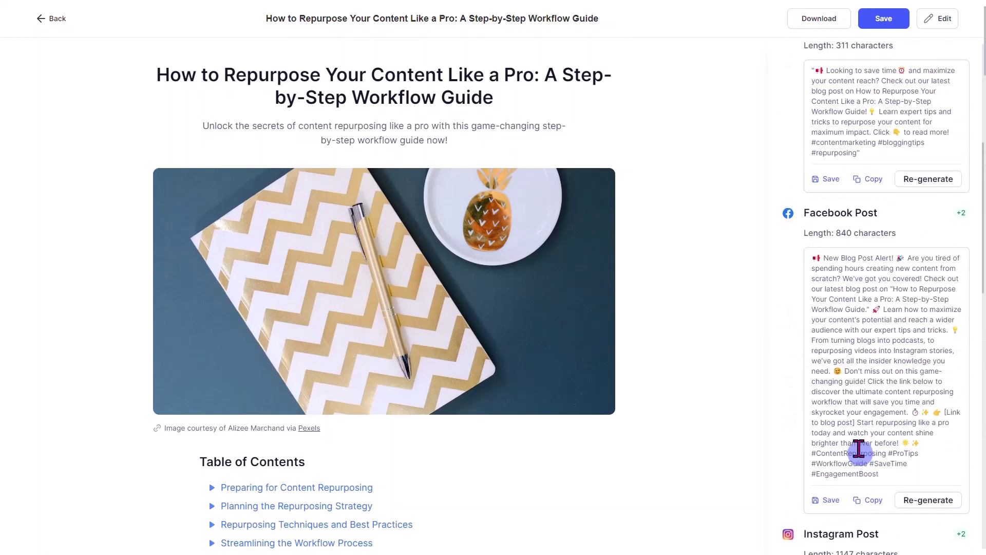
pyautogui.scroll(6, 853, 457)
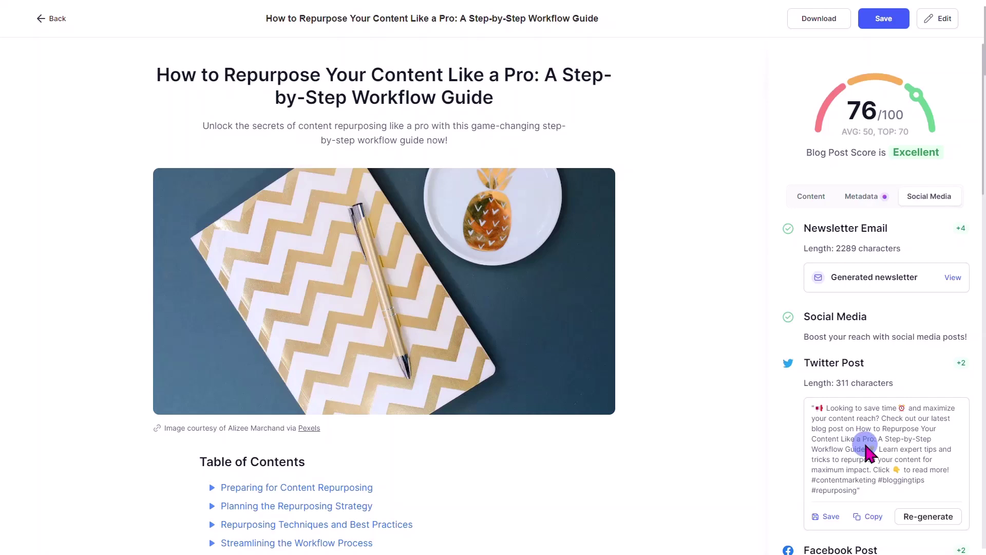
pyautogui.scroll(-3, 869, 452)
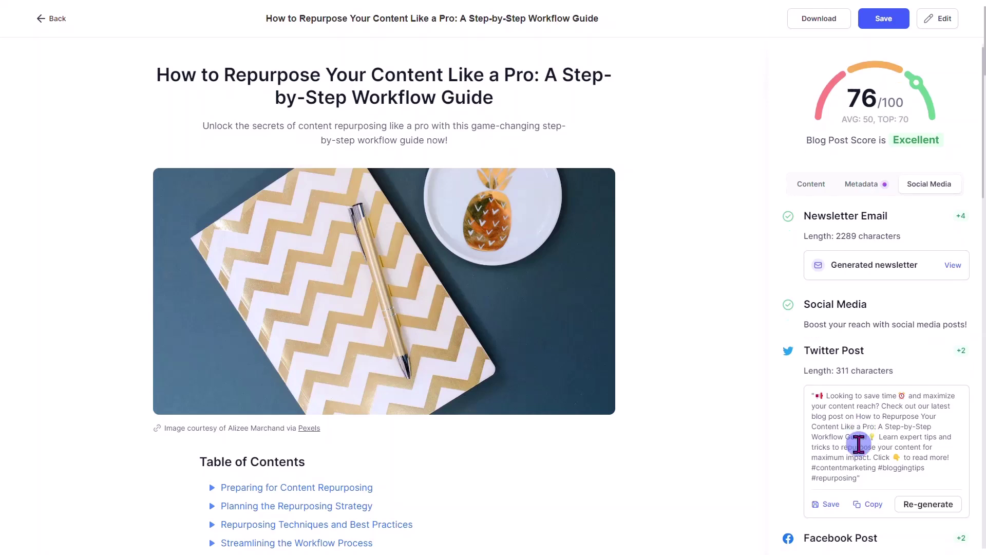
pyautogui.scroll(-1, 854, 444)
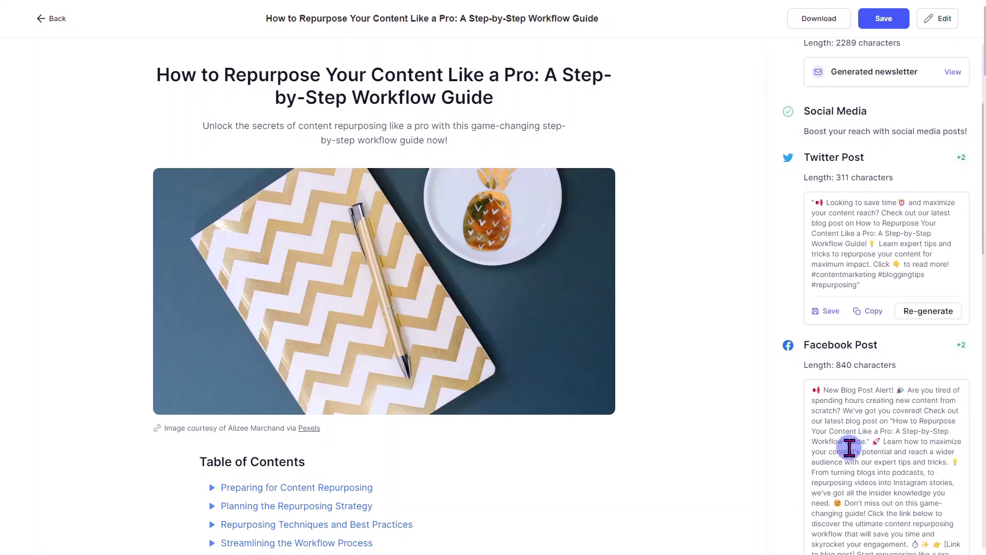
# Check the Twitter post's save options without saving, and look through the remaining social media posts once more
pyautogui.click(831, 312)
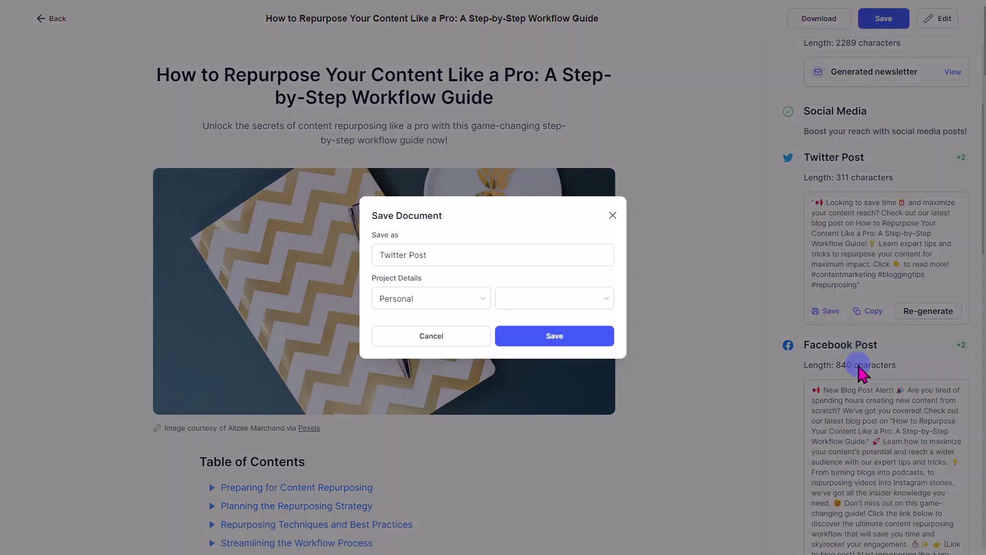
pyautogui.click(611, 216)
pyautogui.scroll(-10, 860, 354)
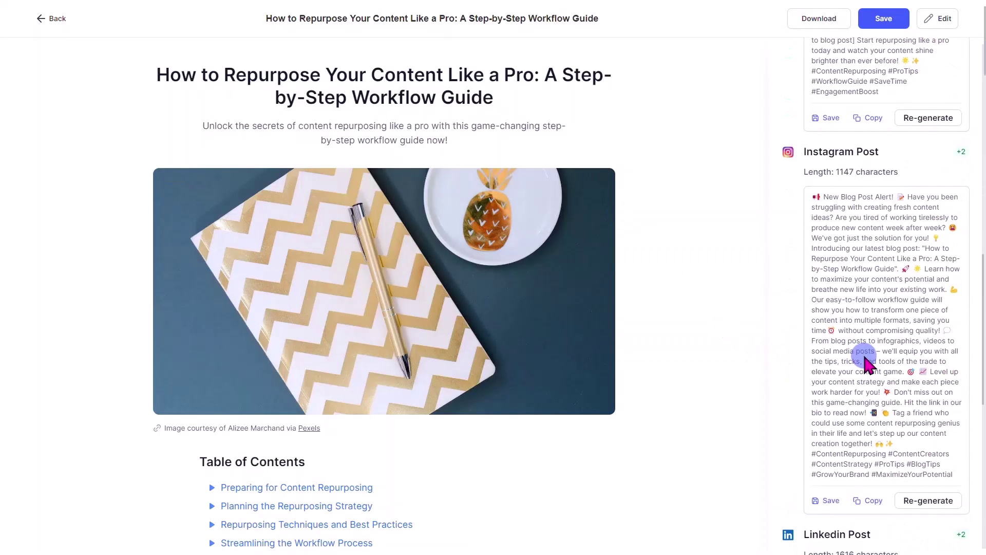
pyautogui.scroll(-5, 860, 355)
pyautogui.scroll(15, 859, 344)
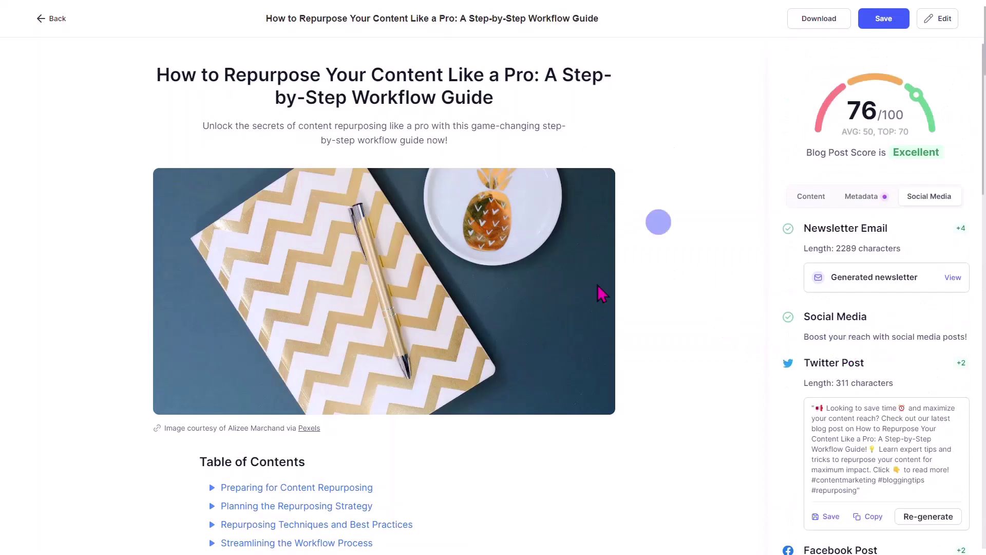